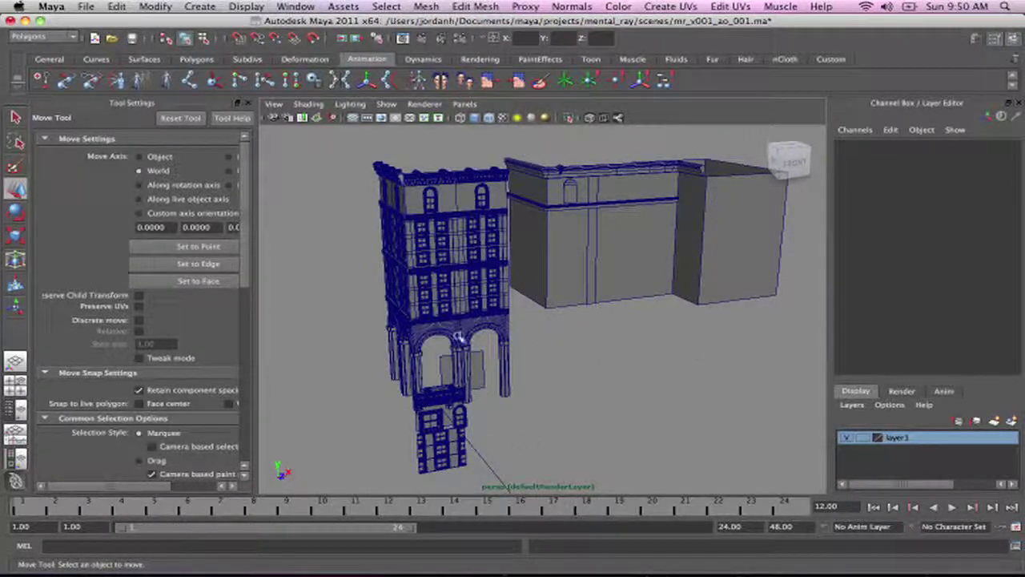
Delete the full building group cd_vc_bld_001 from the scene through the Outliner.
alt+right_drag(566, 300, 453, 293)
alt+drag(451, 290, 518, 274)
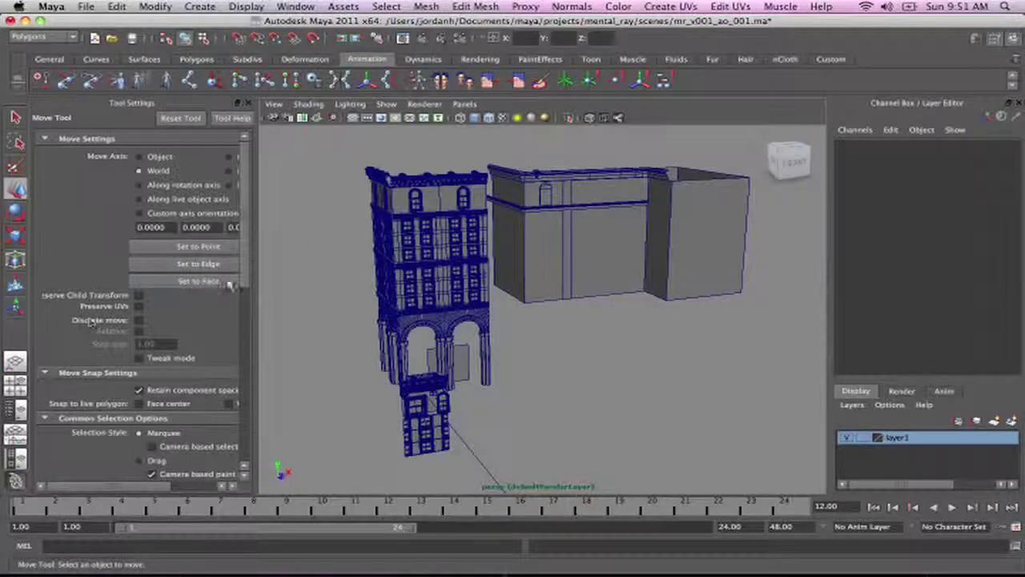
click(295, 6)
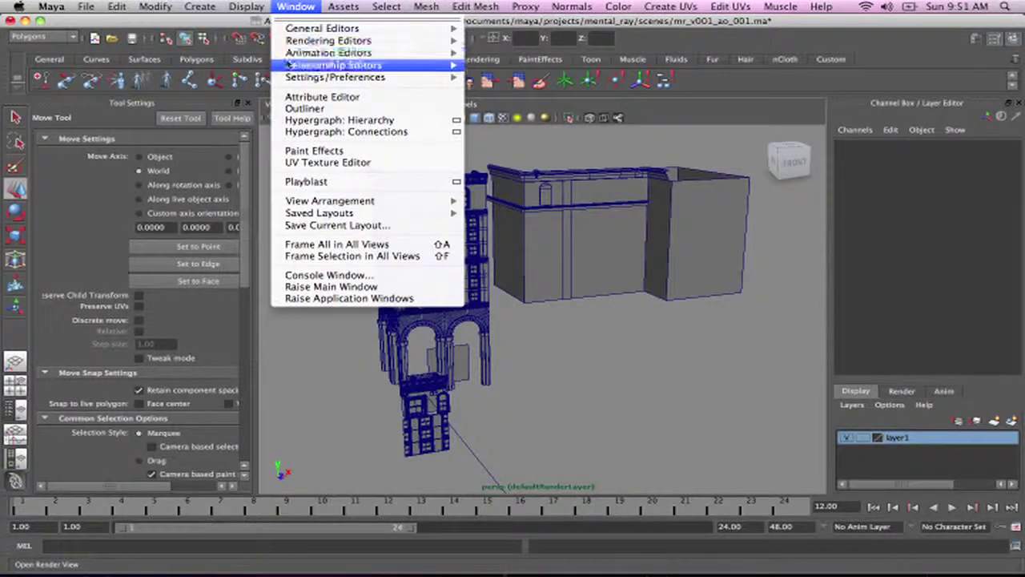
mouse_move(372, 28)
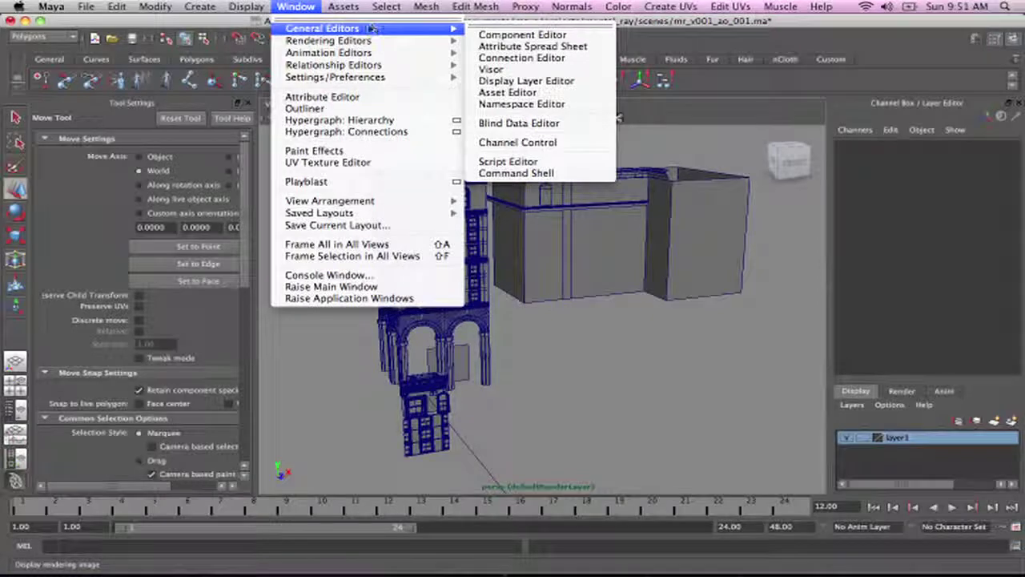
click(340, 110)
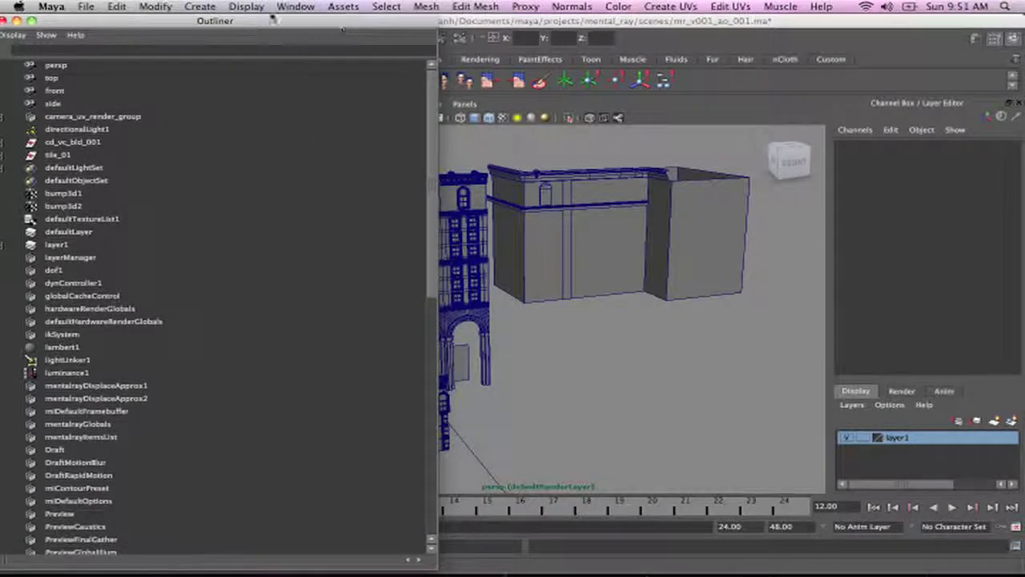
click(80, 141)
key(Delete)
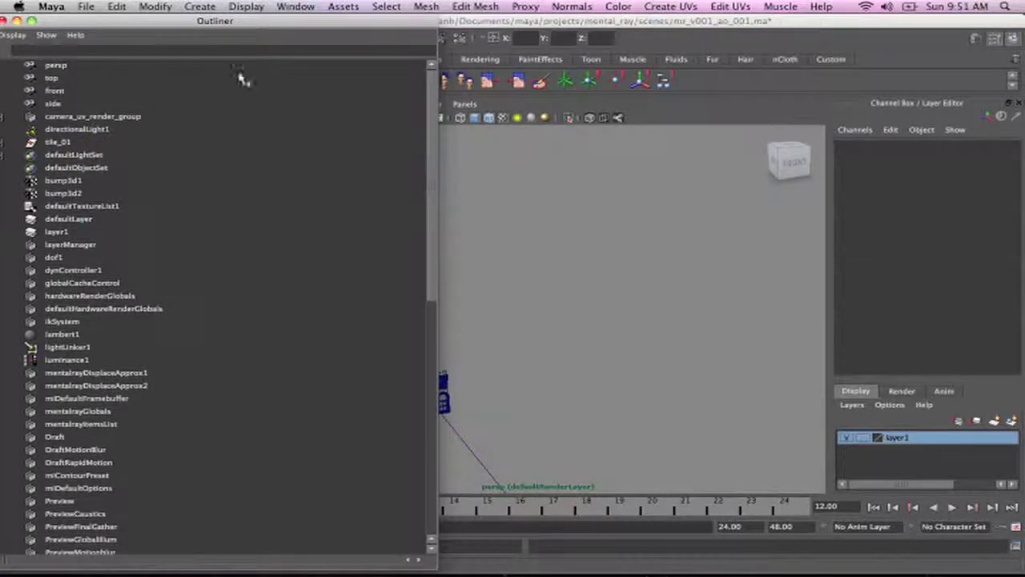
Examine the remaining facade tile with its cornice, rectangular window and arched window from several angles.
drag(124, 20, 983, 20)
alt+middle_drag(511, 322, 650, 165)
alt+right_drag(649, 165, 647, 263)
alt+middle_drag(647, 263, 570, 458)
alt+right_drag(570, 459, 633, 400)
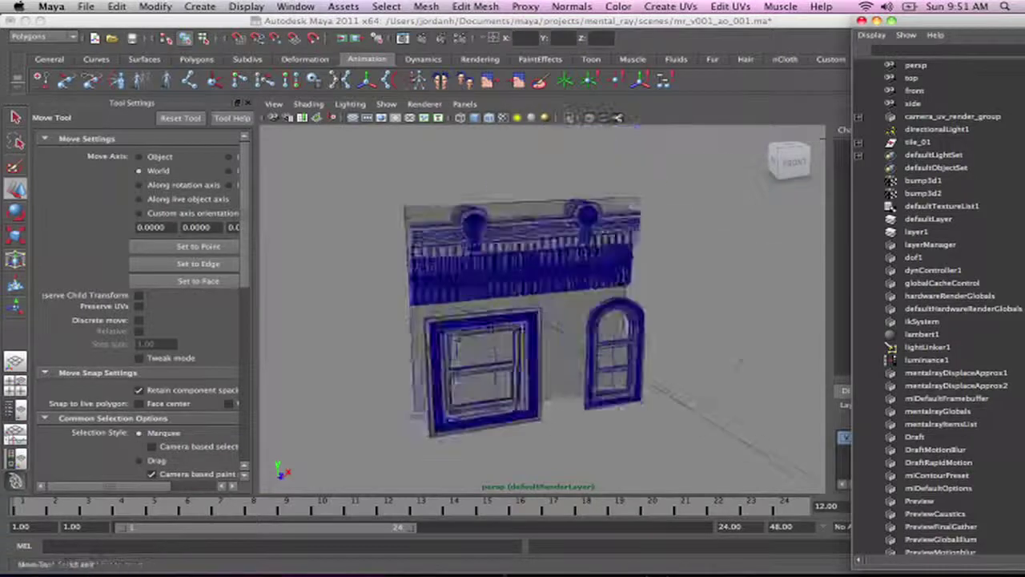
mouse_move(565, 309)
alt+mouse_down()
mouse_move(555, 362)
mouse_move(561, 321)
alt+mouse_up()
alt+right_drag(624, 320, 538, 295)
alt+drag(538, 295, 494, 224)
alt+middle_drag(542, 274, 602, 223)
alt+right_drag(552, 240, 666, 231)
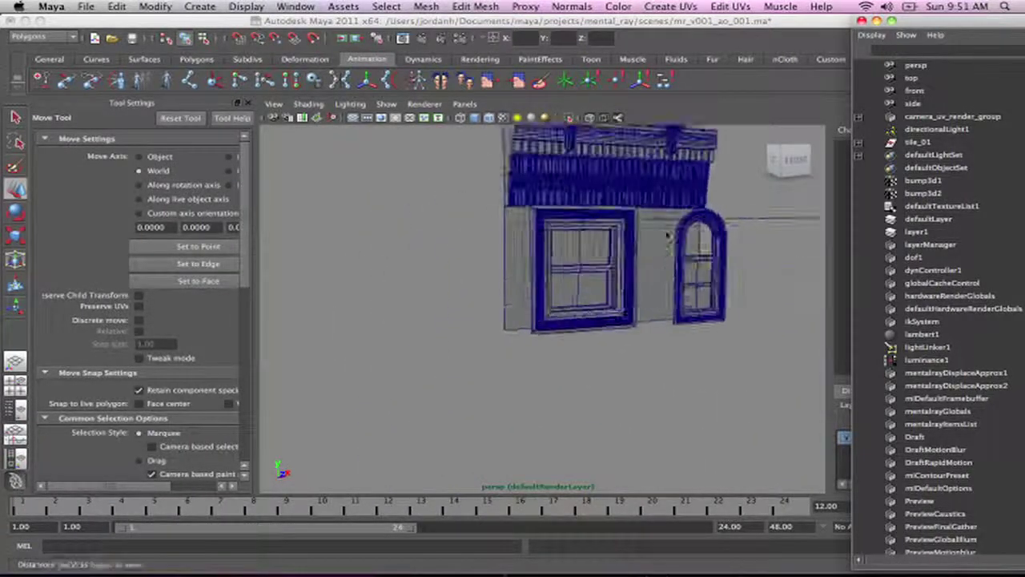
alt+middle_drag(665, 232, 568, 296)
alt+right_drag(609, 292, 536, 275)
alt+drag(535, 274, 545, 266)
alt+right_drag(544, 265, 571, 277)
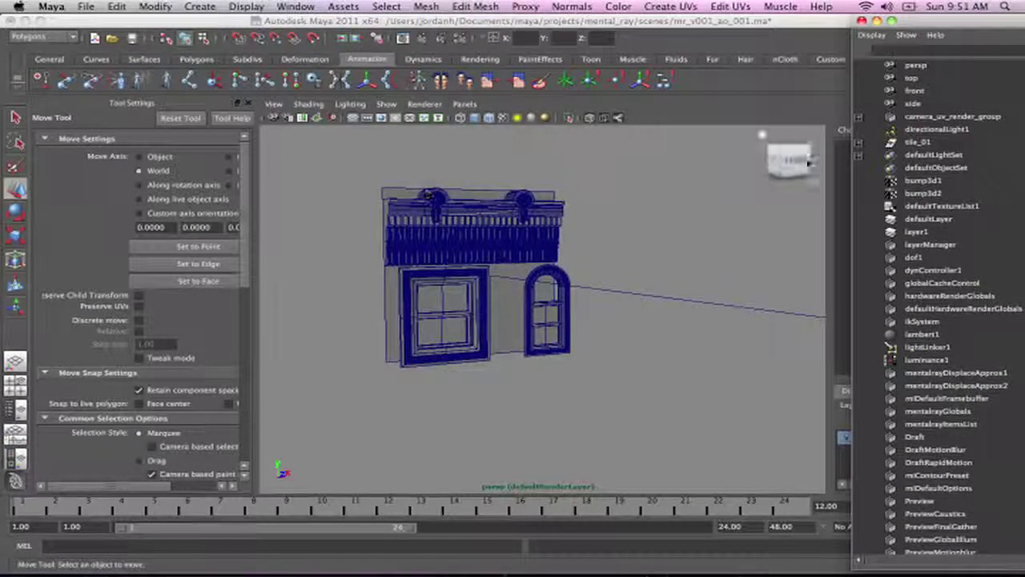
Select camera_uv_render_group and look through the camera_uv_render camera in the viewport.
drag(944, 21, 827, 6)
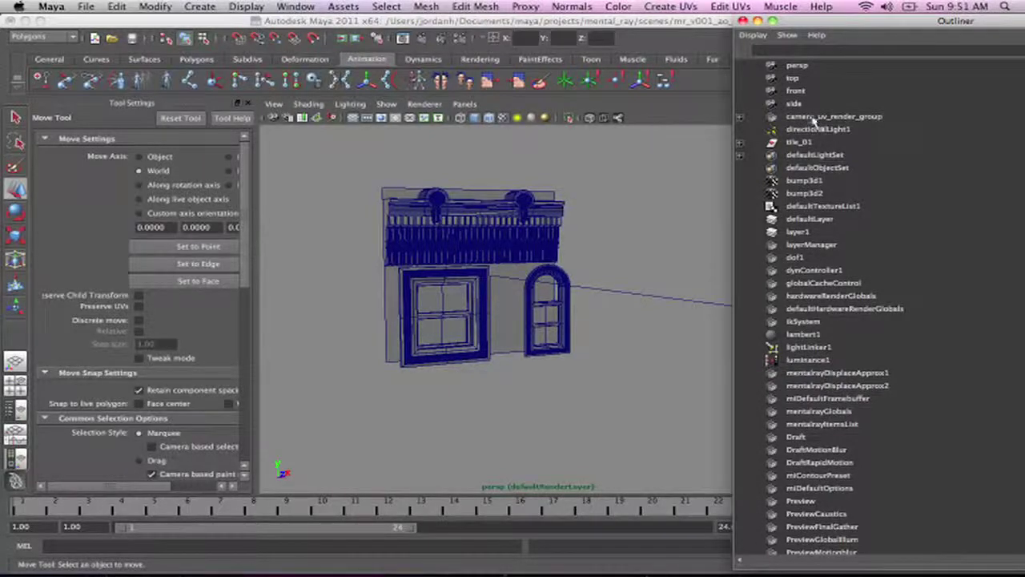
click(815, 117)
click(465, 104)
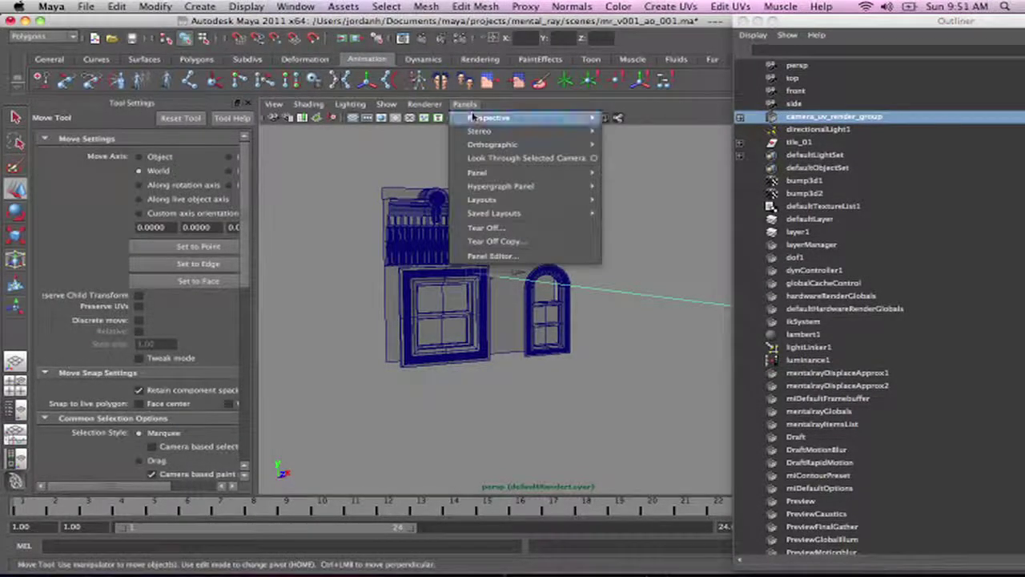
mouse_move(473, 117)
click(653, 117)
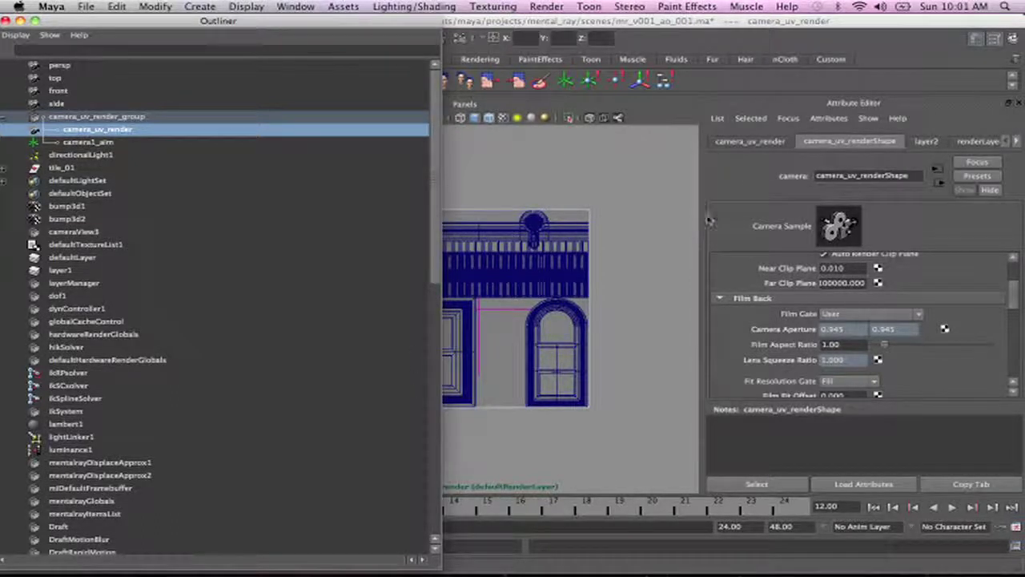
Review the camera attributes and film back of camera_uv_render, and the renderable camera and image size in the render settings.
drag(1017, 297, 1017, 278)
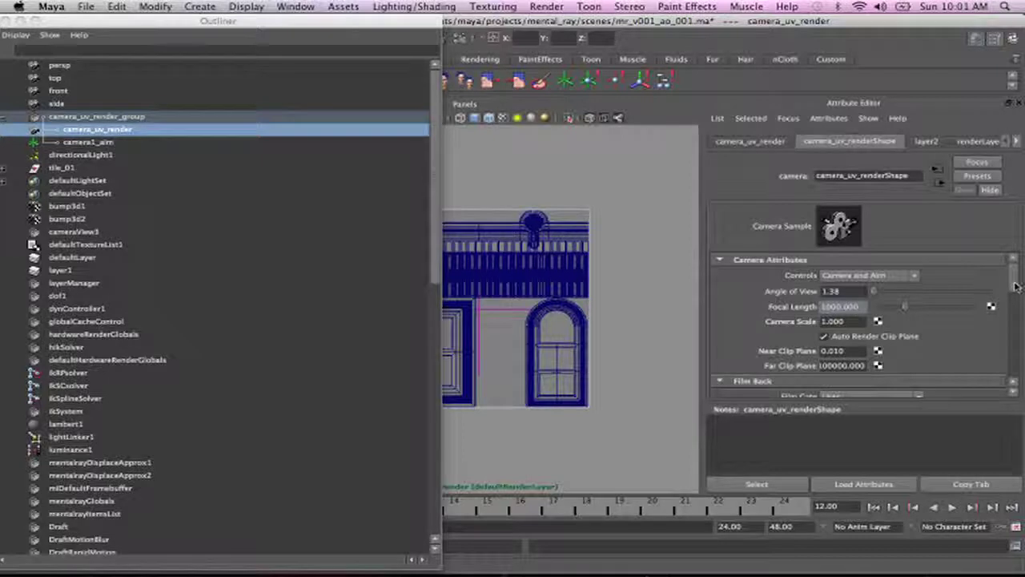
drag(1016, 286, 1018, 278)
drag(1013, 286, 1016, 317)
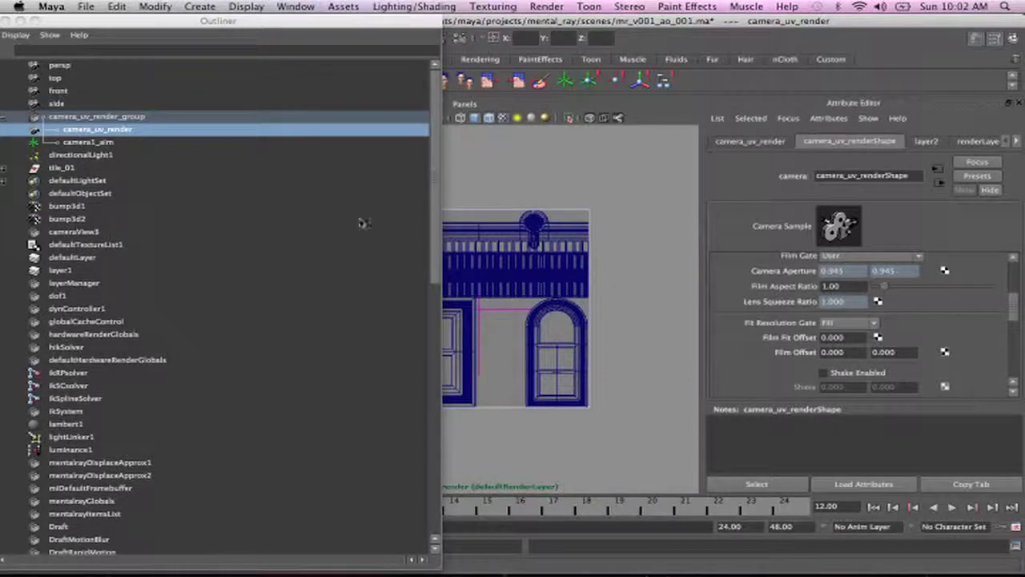
click(493, 38)
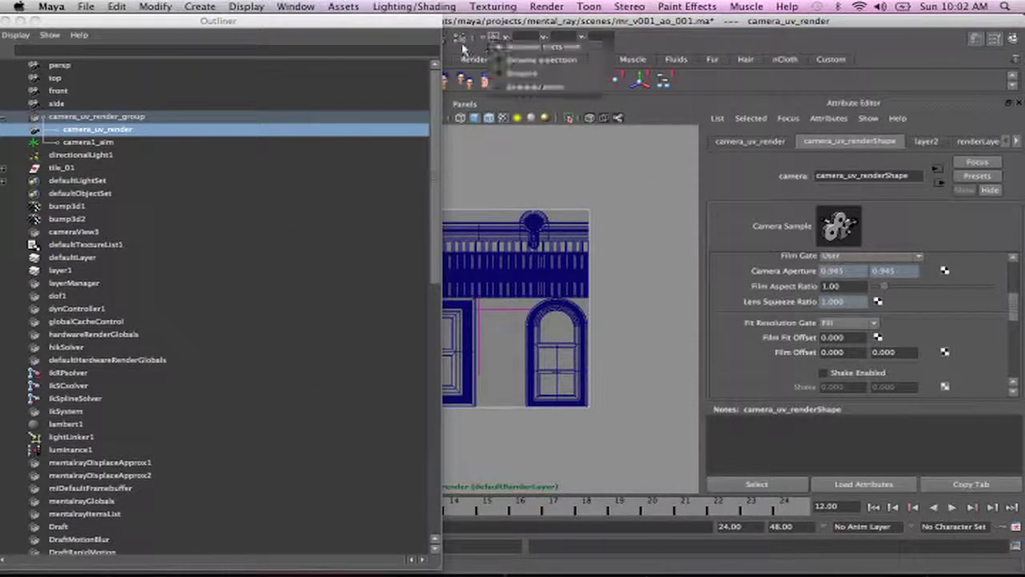
click(460, 39)
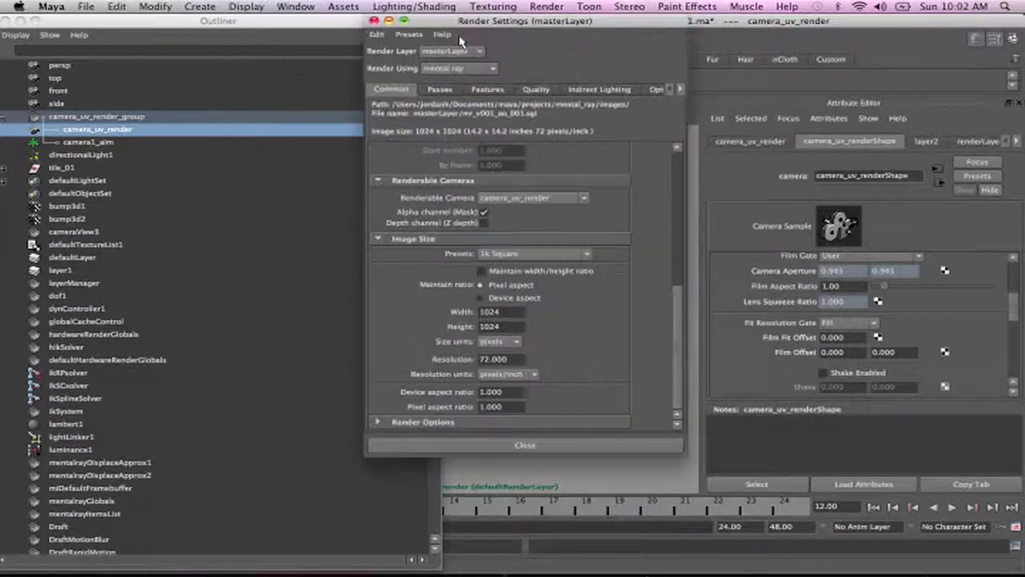
drag(509, 22, 189, 21)
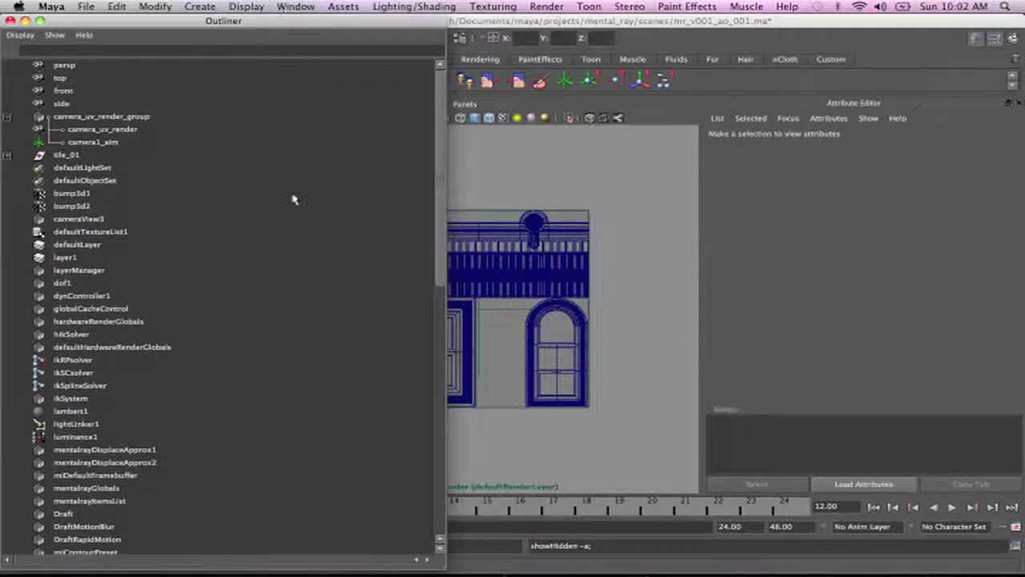
Select tile_01 and expand its hierarchy in the Outliner to inspect the child objects.
click(65, 157)
click(8, 156)
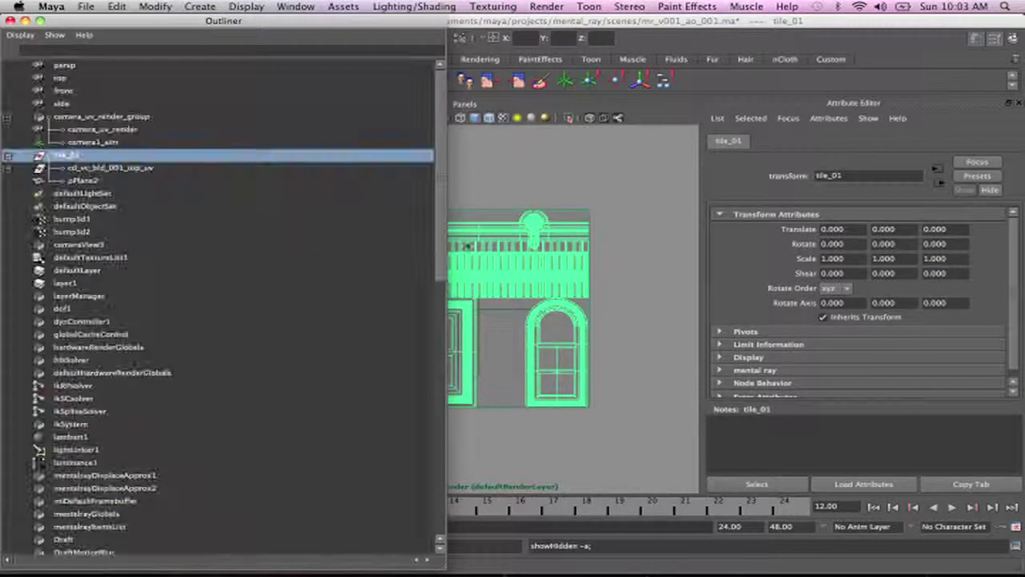
click(7, 168)
click(25, 21)
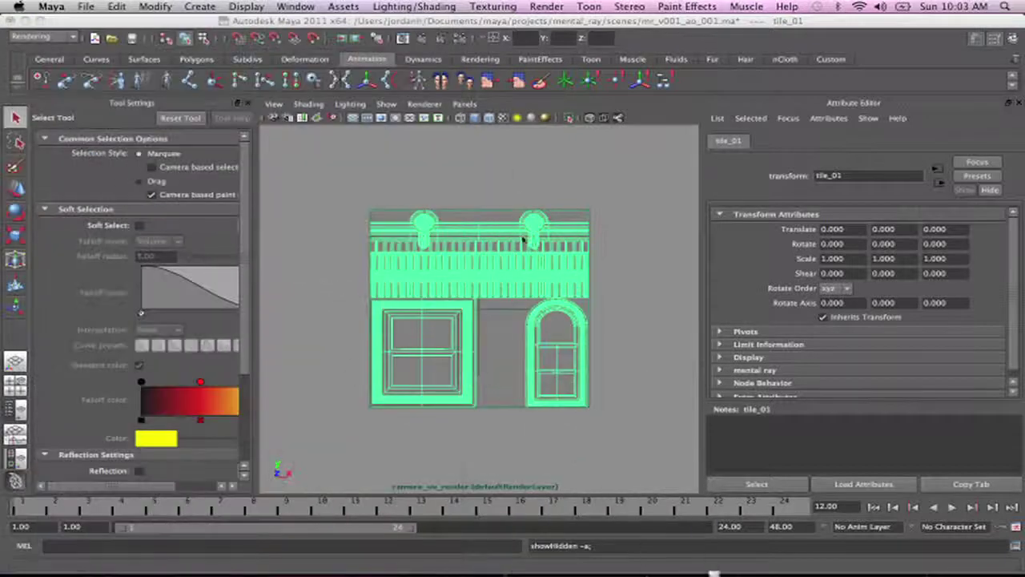
Create a mental ray mib_illum_lambert material in the Hypershade and move its node aside in the work area.
click(296, 6)
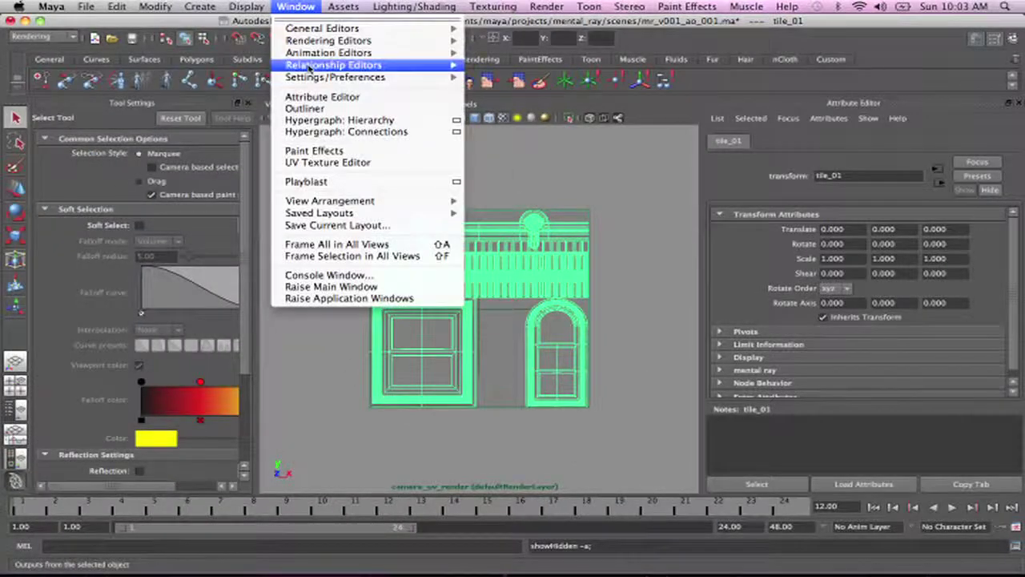
mouse_move(400, 40)
click(530, 71)
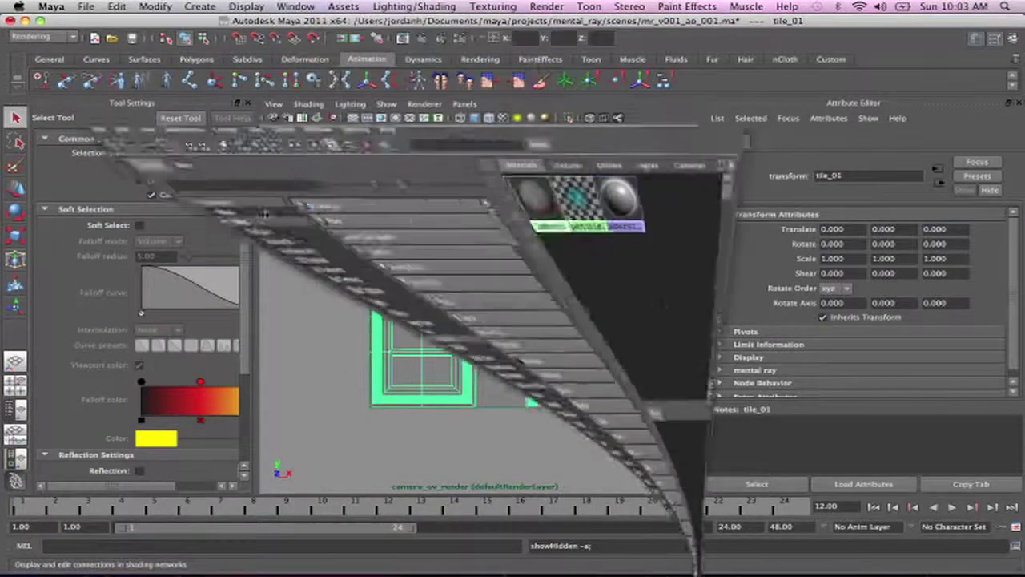
drag(273, 40, 238, 34)
click(88, 252)
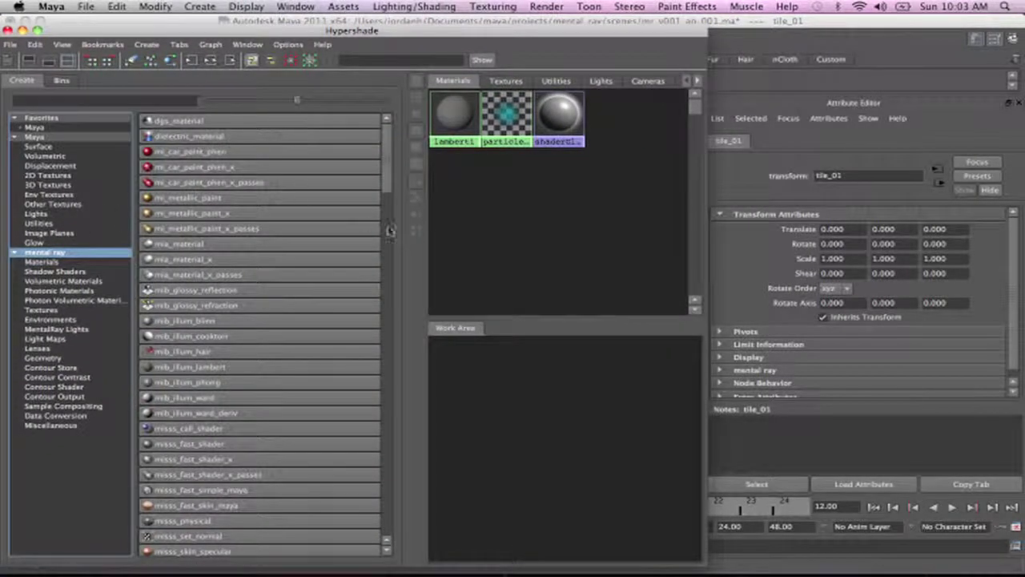
scroll(390, 192, down, 5)
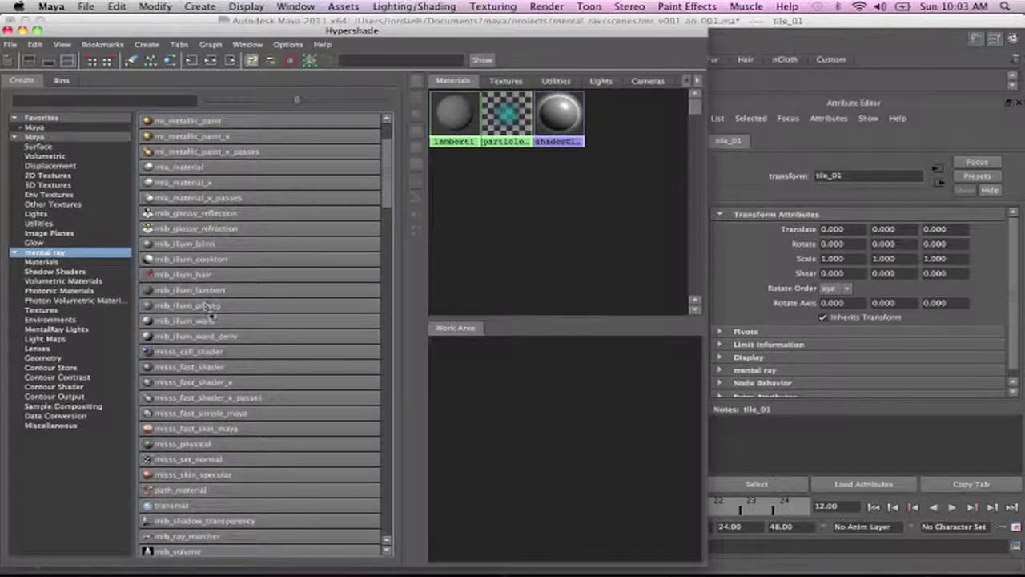
click(198, 291)
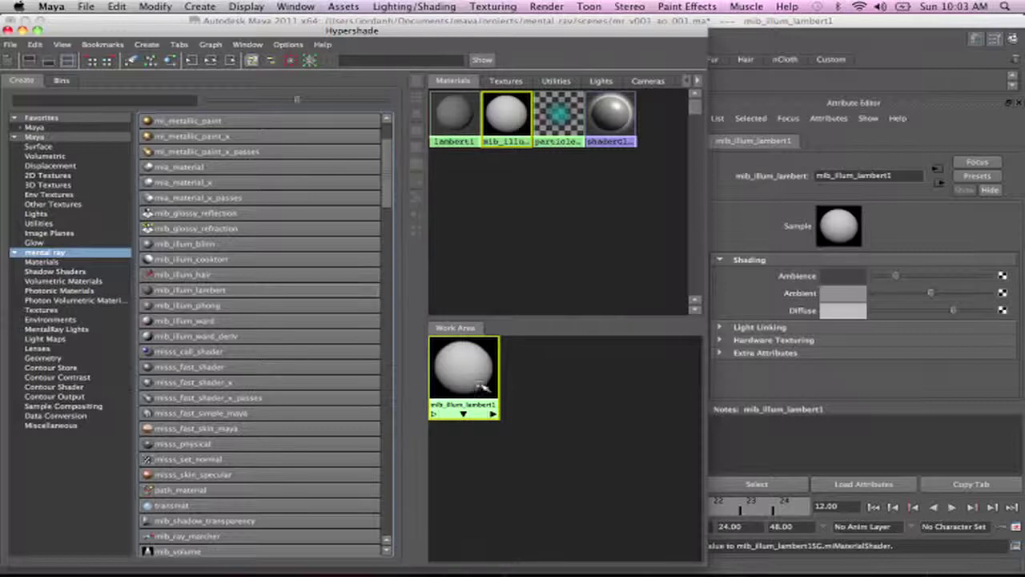
drag(450, 371, 677, 375)
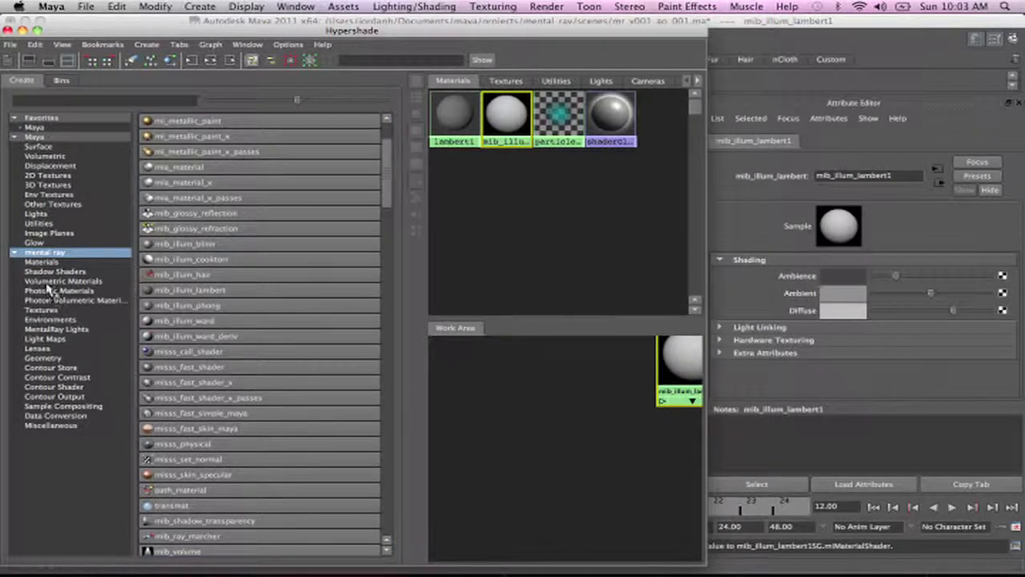
Create a mental ray mib_amb_occlusion texture node in the Hypershade work area.
click(45, 310)
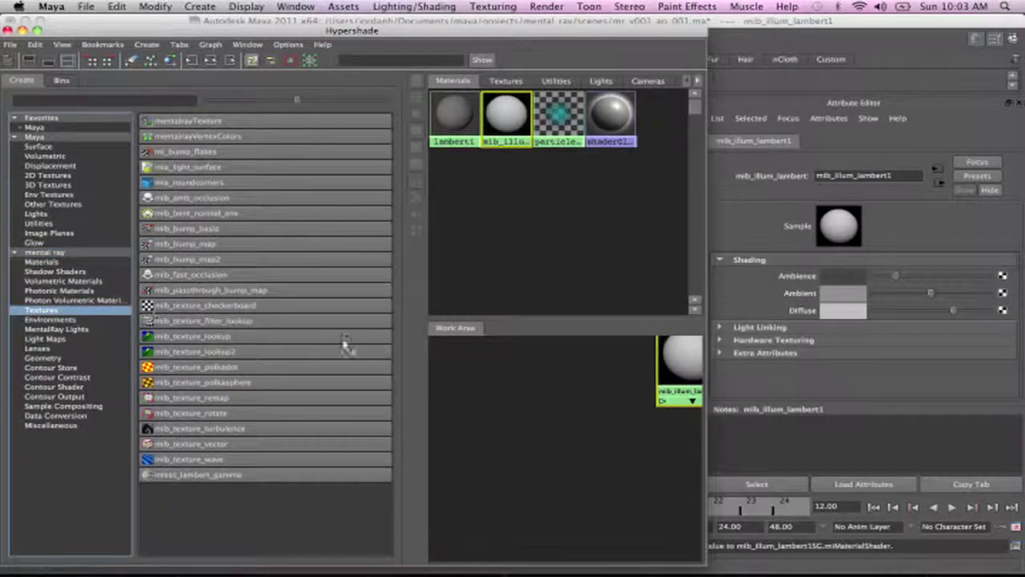
click(190, 198)
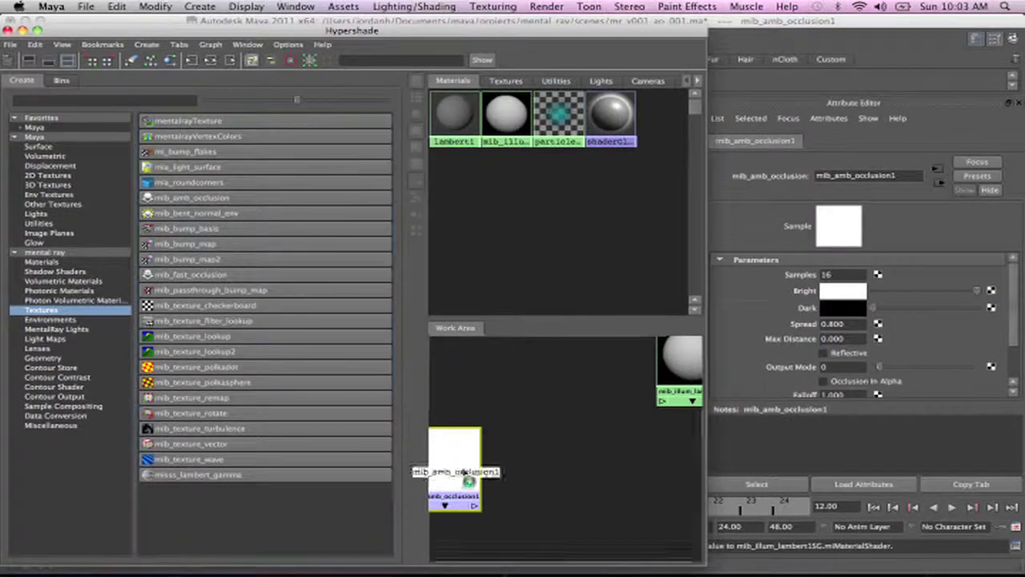
middle_drag(464, 472, 535, 462)
Connect the ambient occlusion texture to the mib_illum_lambert material's Ambience, and set Ambient to white and Diffuse to black.
click(676, 376)
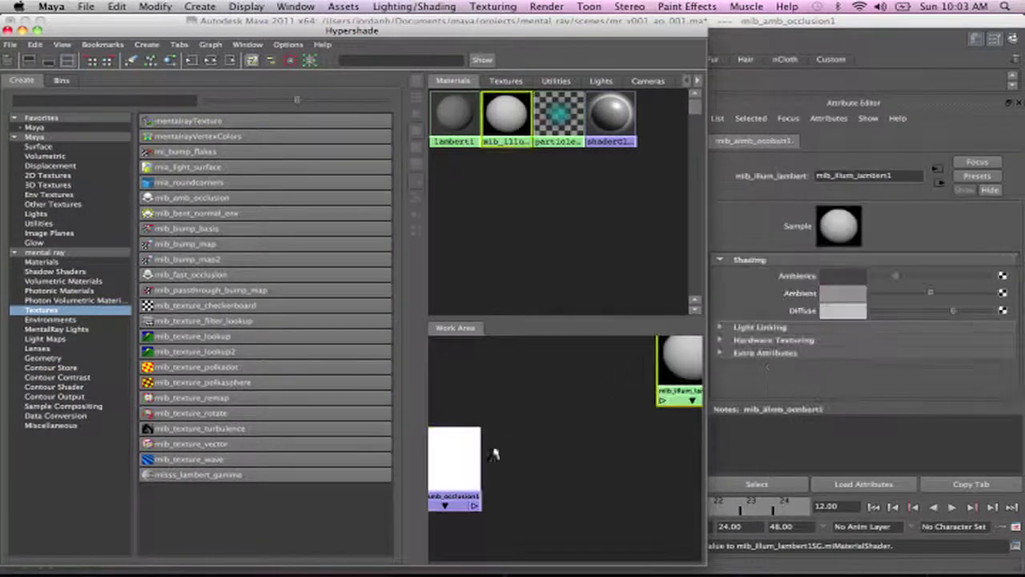
middle_drag(461, 463, 855, 273)
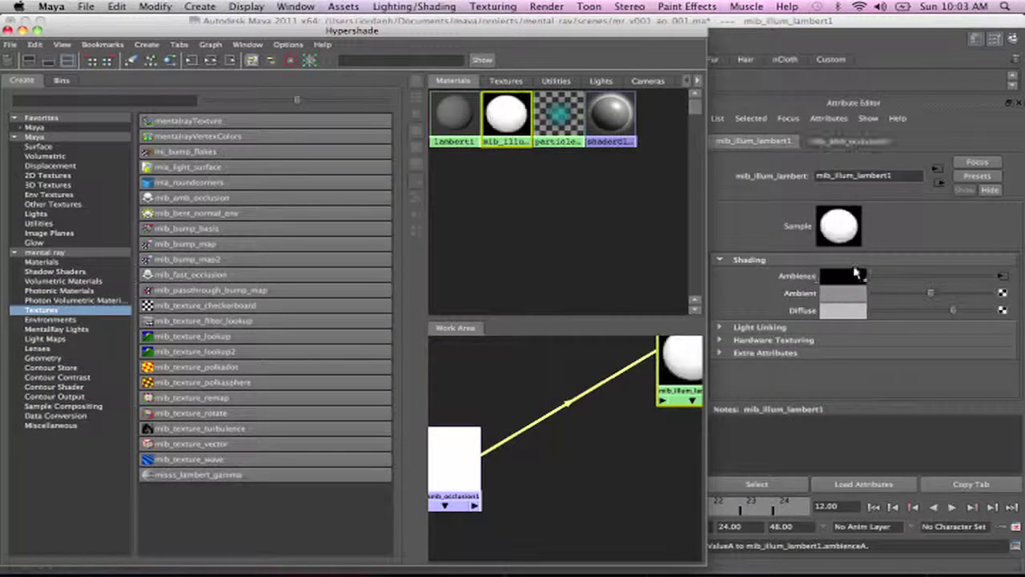
drag(957, 298, 621, 291)
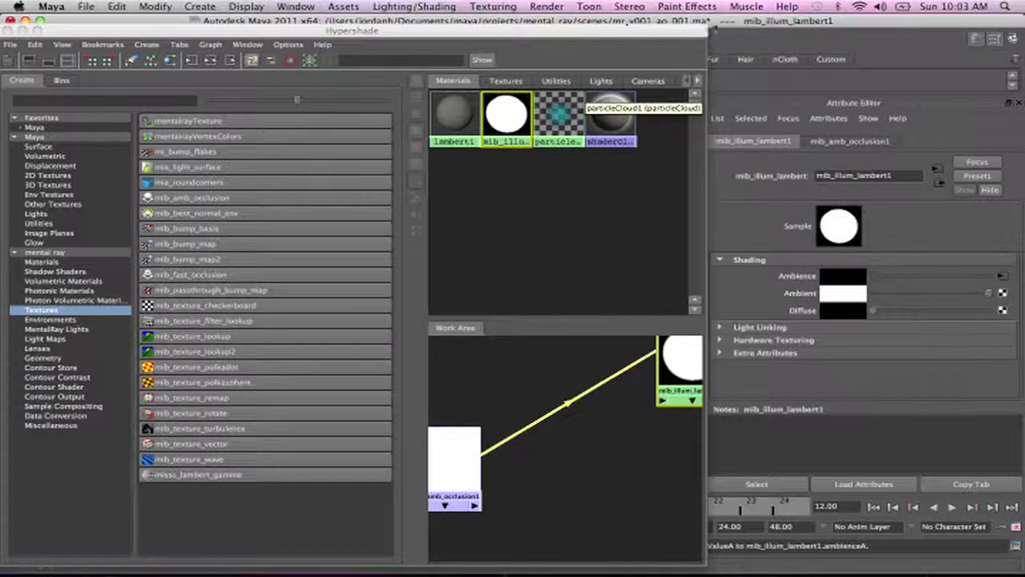
Assign the mib_illum_lambert material to all of the facade tile's geometry, including the backing plane, and put the Hypershade away.
drag(582, 31, 128, 16)
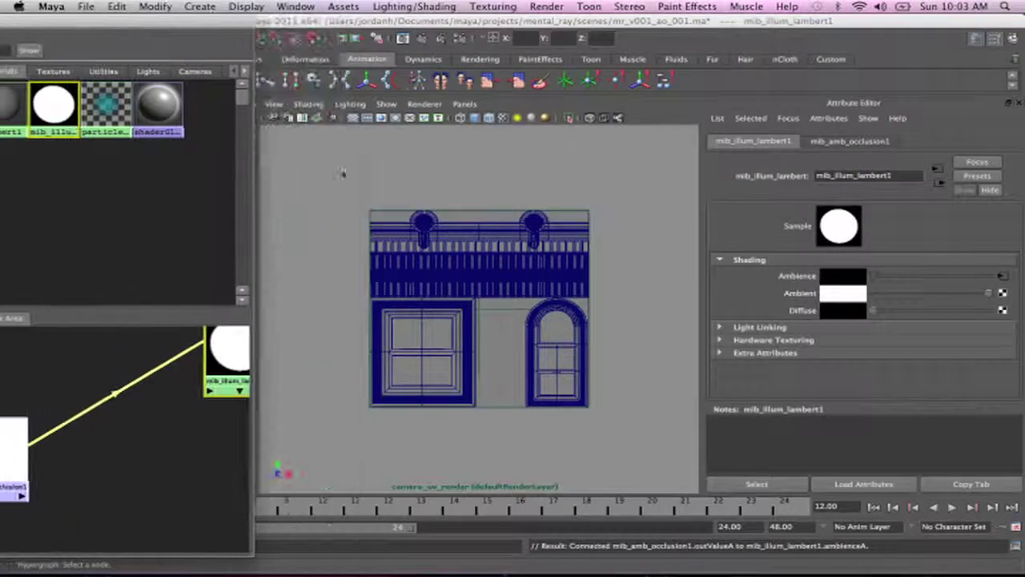
drag(324, 182, 697, 457)
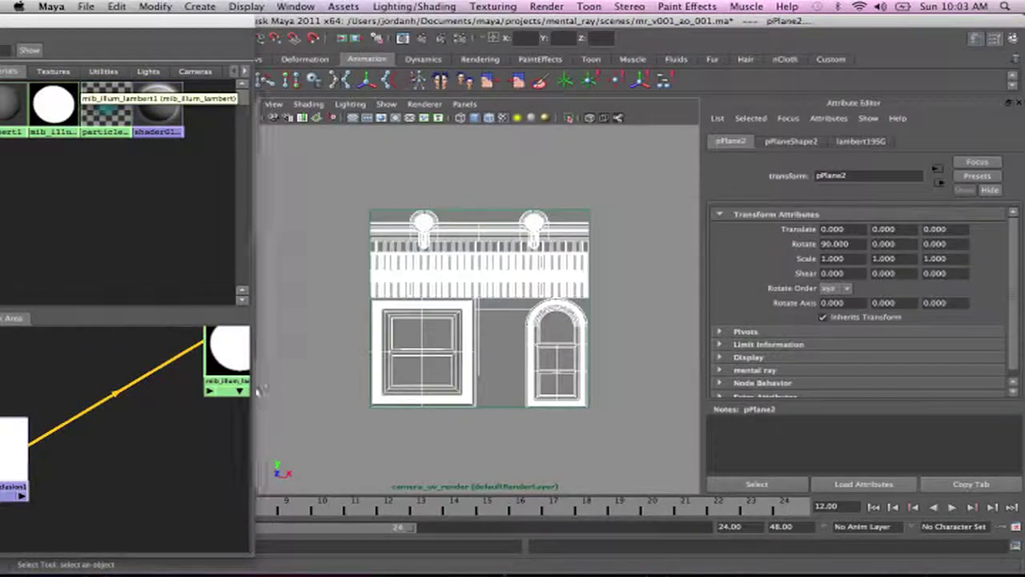
right_drag(237, 350, 234, 309)
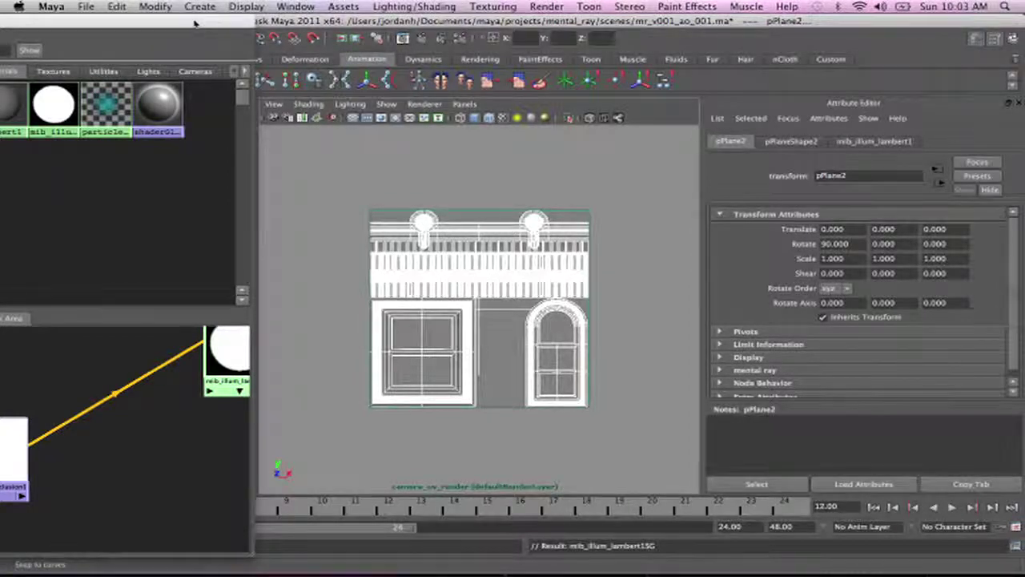
drag(198, 22, 748, 22)
click(120, 21)
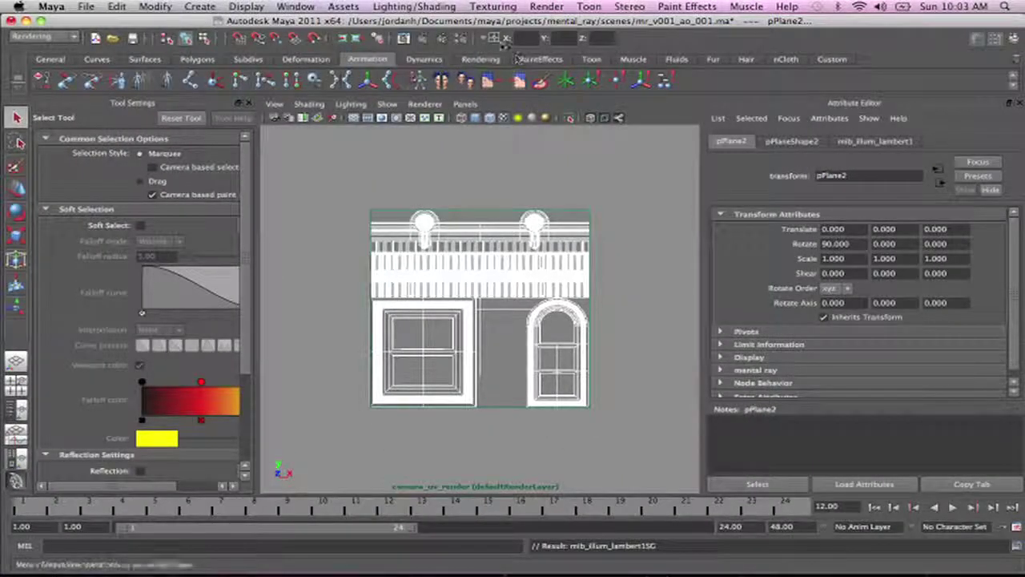
Review the mental ray anti-aliasing quality settings in the render settings.
click(459, 38)
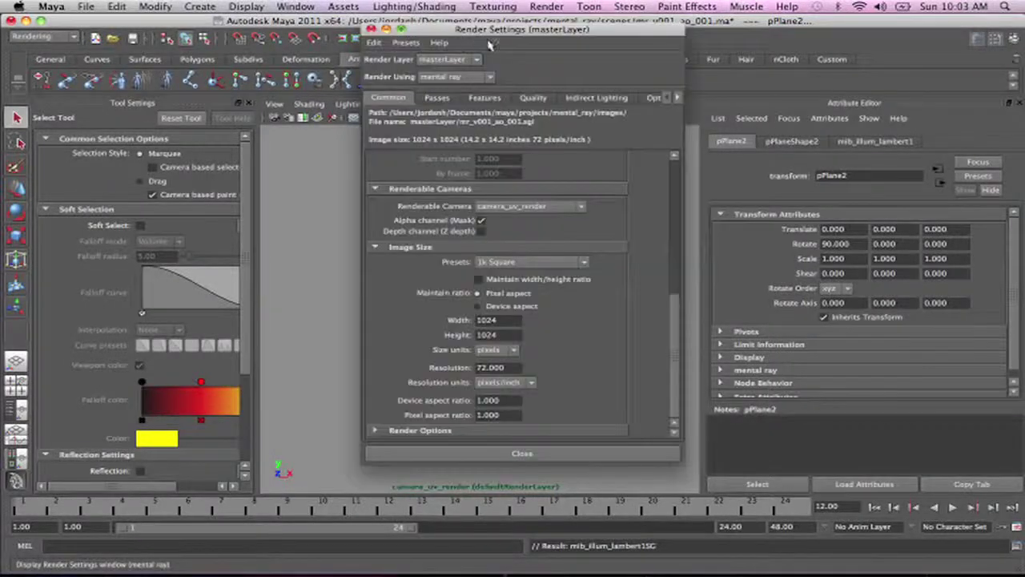
click(522, 96)
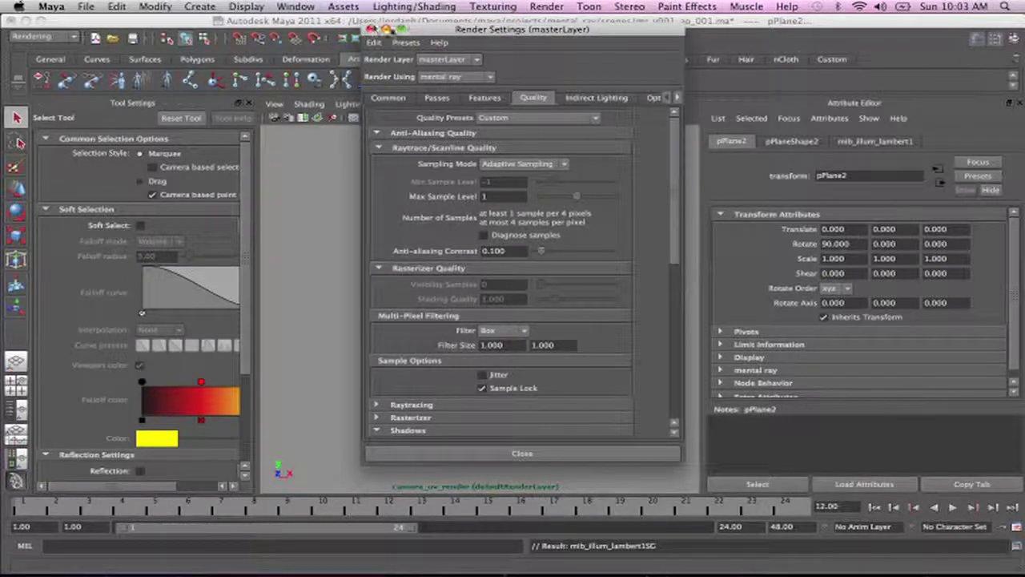
Put the render settings away and look through camera_uv_render in the viewport.
click(385, 29)
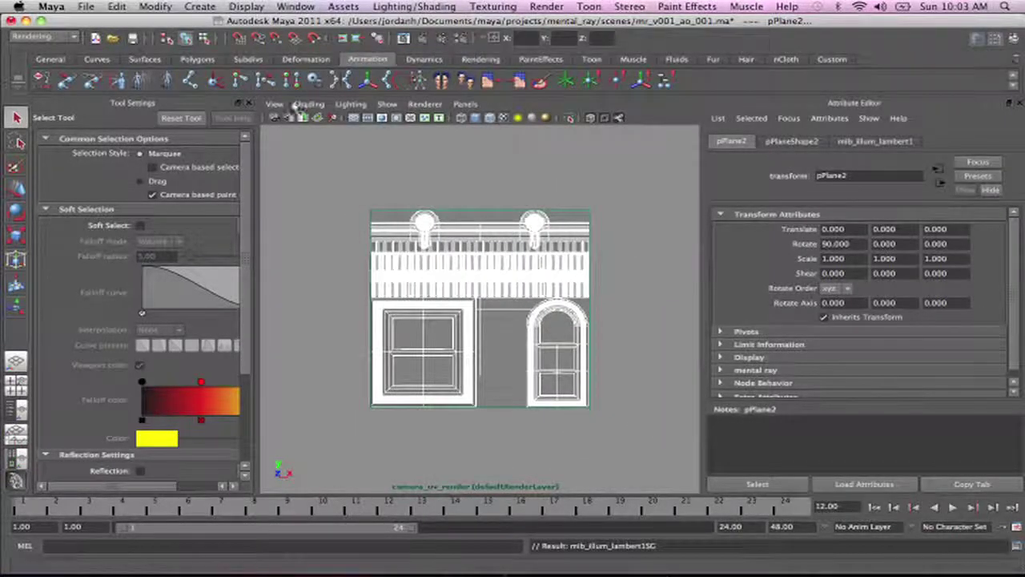
click(468, 105)
mouse_move(501, 121)
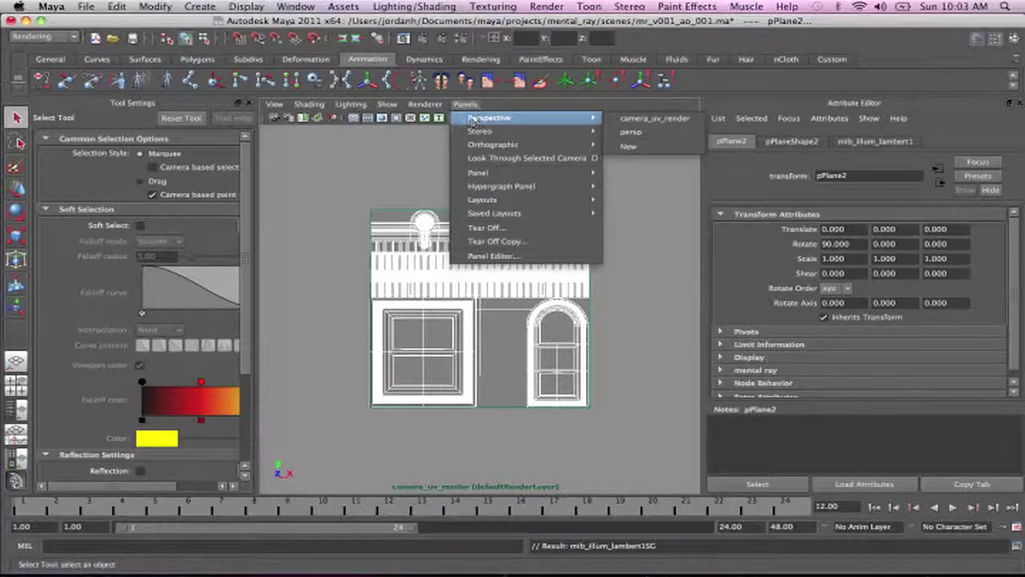
click(664, 125)
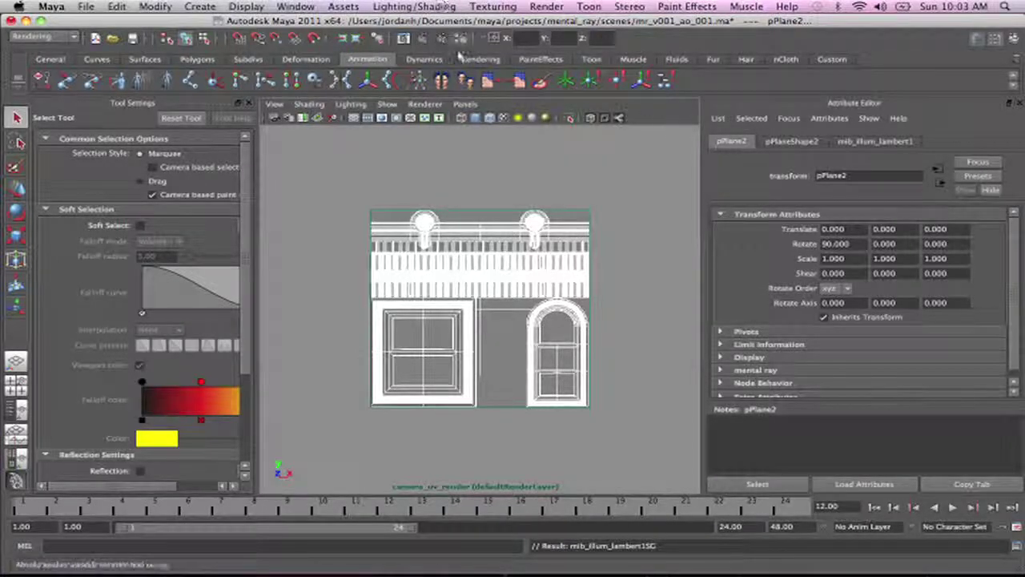
Render the facade tile with mental ray through camera_uv_render, then put the render away.
click(405, 39)
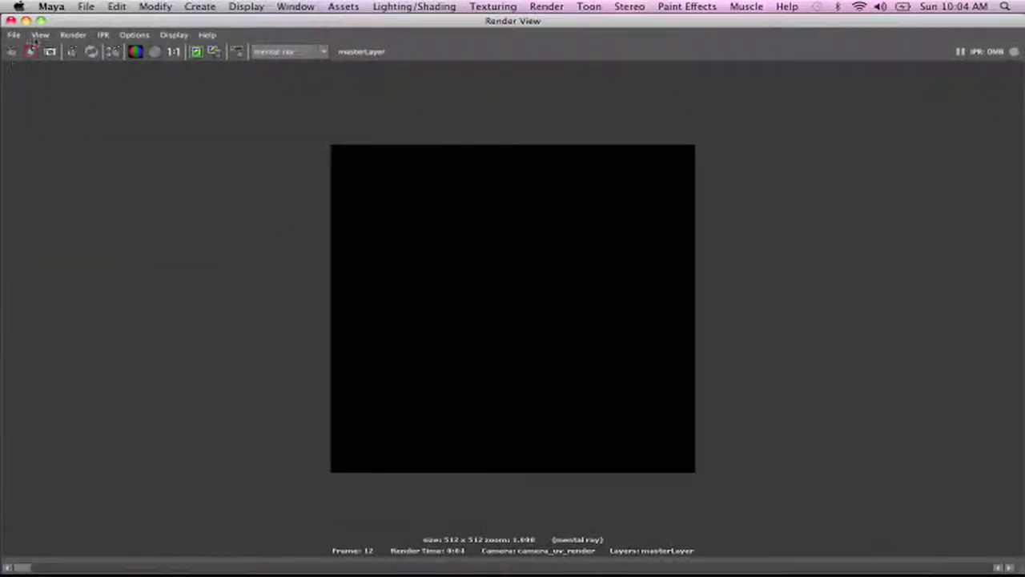
click(72, 35)
mouse_move(85, 112)
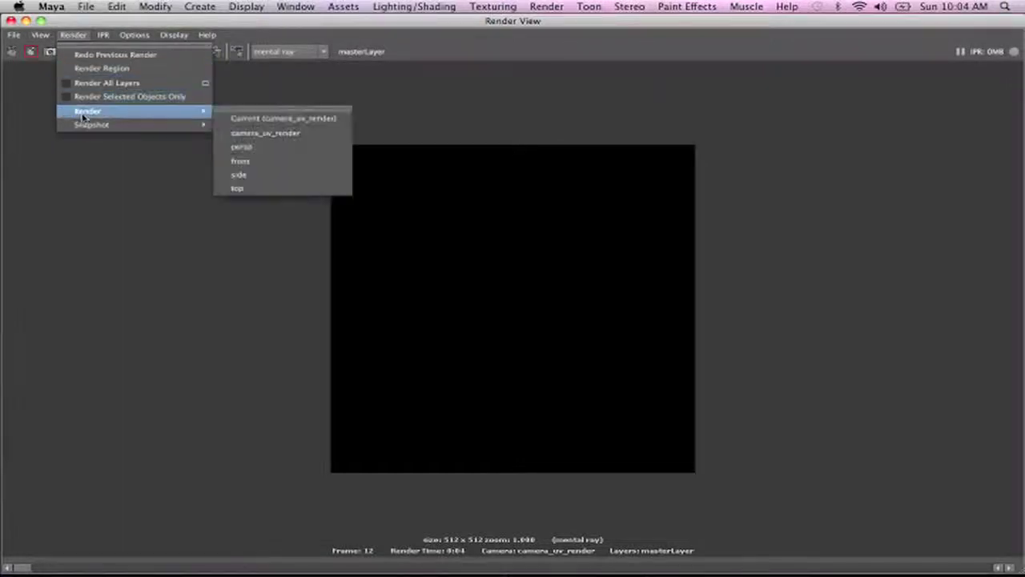
click(314, 120)
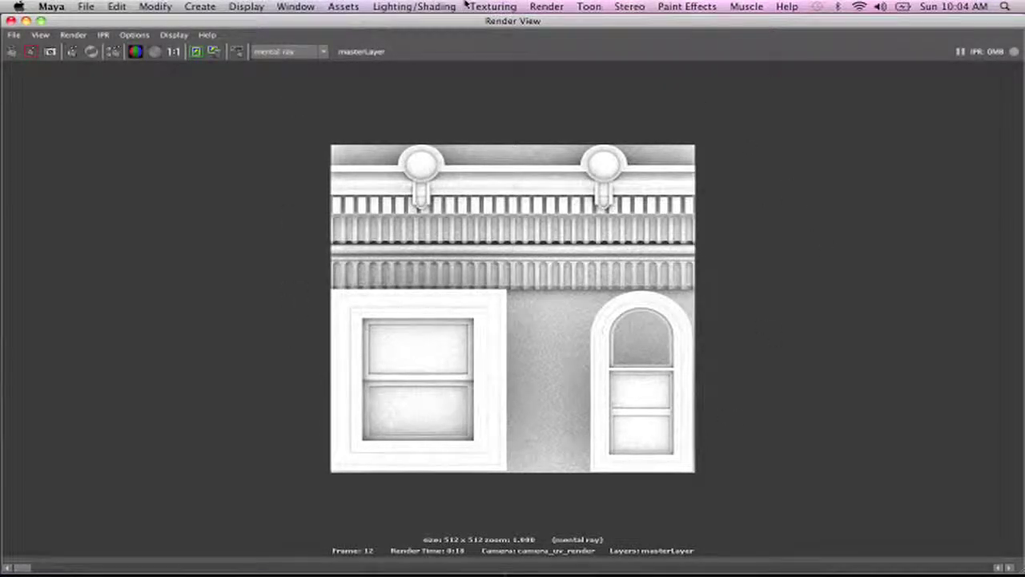
click(26, 20)
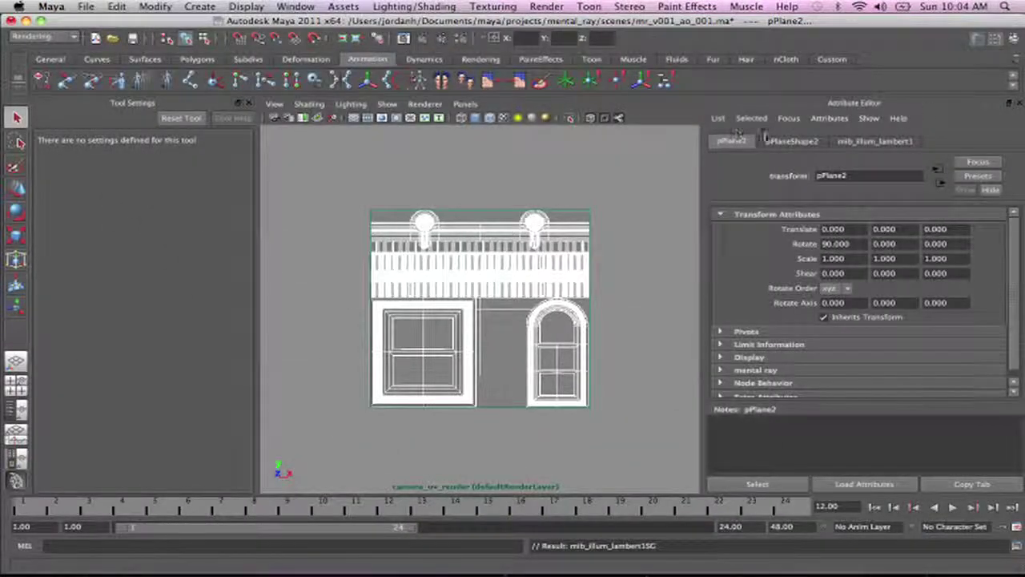
Open the ambient occlusion texture connected to the facade's material, and set its Samples to 64 and Spread to 1.
click(890, 142)
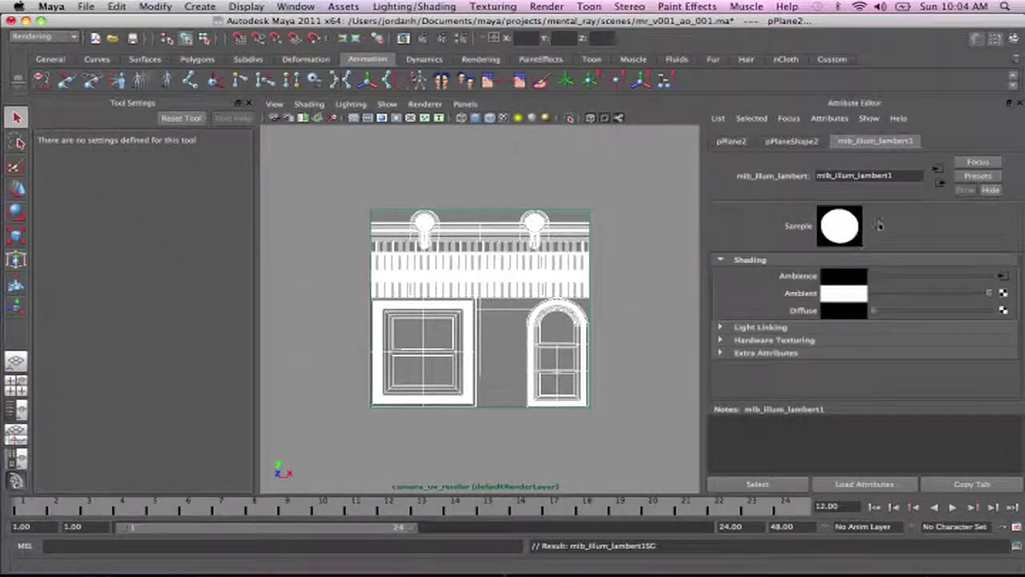
click(1003, 292)
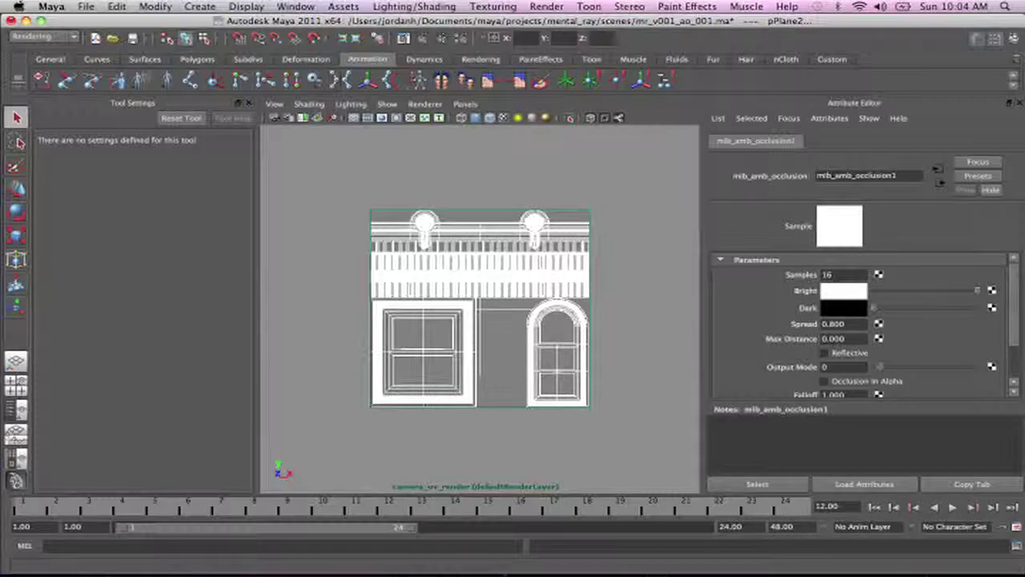
click(841, 275)
text(64)
key(Tab)
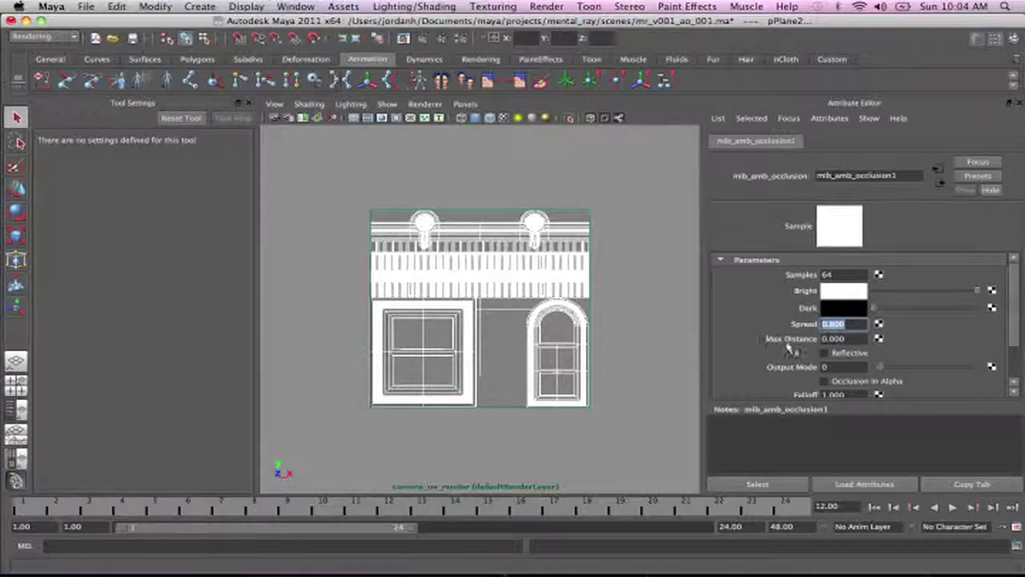
text(1)
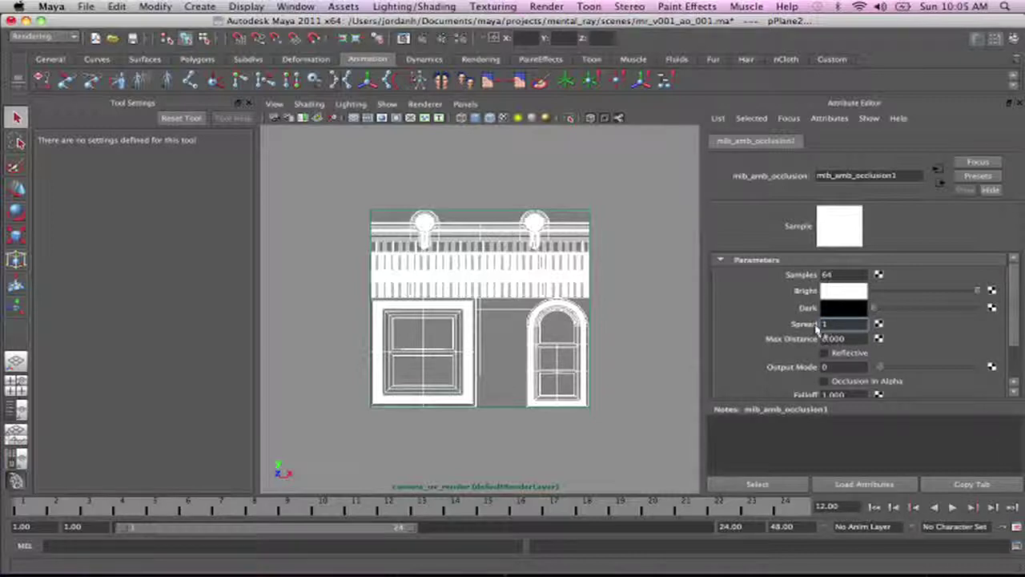
key(Tab)
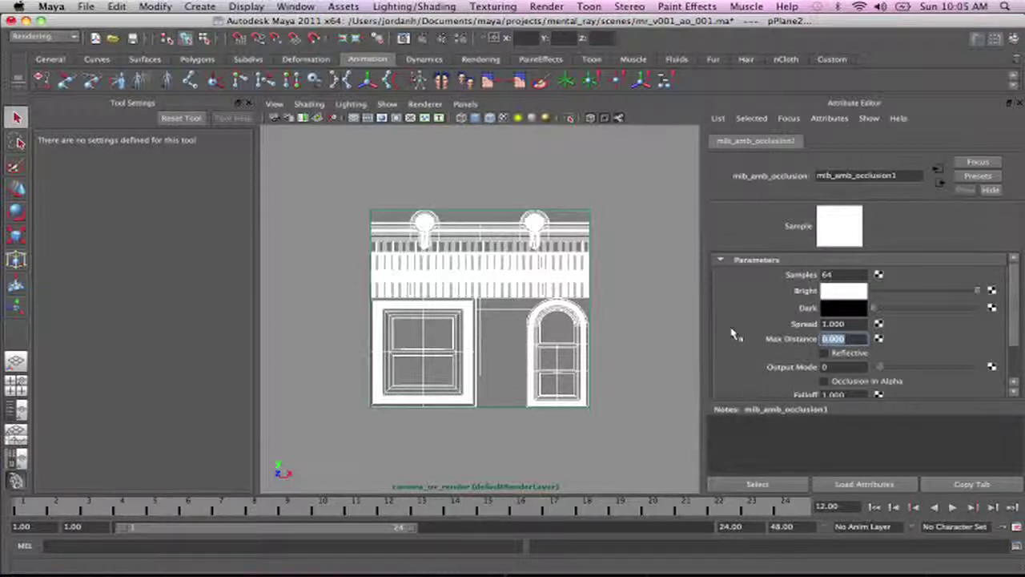
Set the ambient occlusion texture's Max Distance to 1 and re-render the facade.
text(1)
key(Tab)
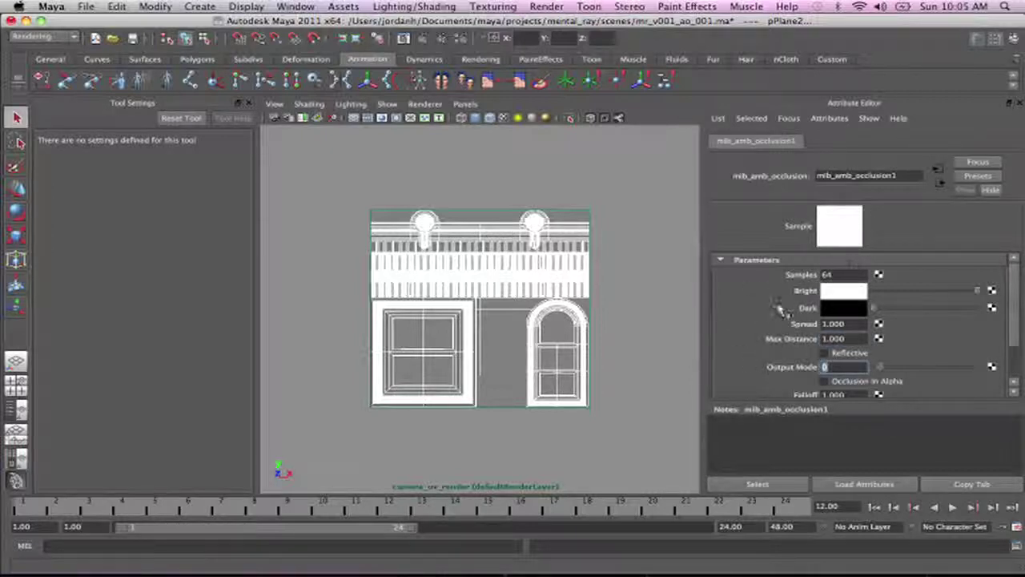
click(403, 38)
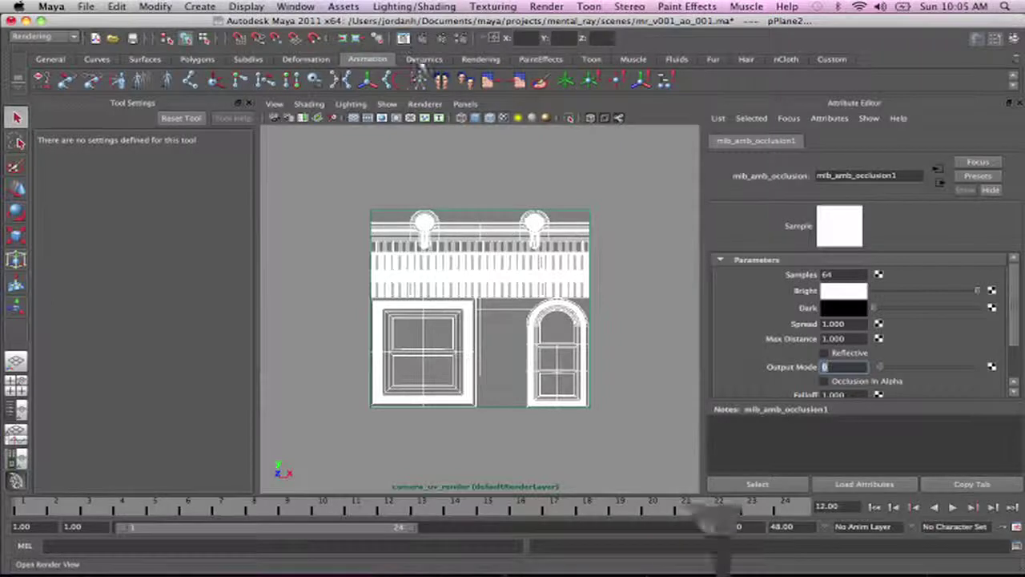
click(11, 51)
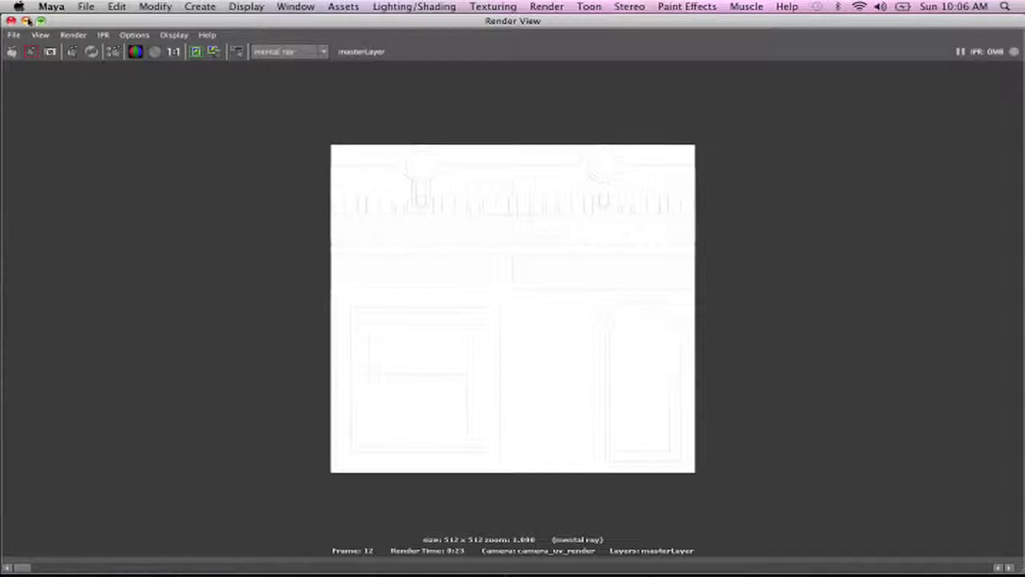
click(10, 21)
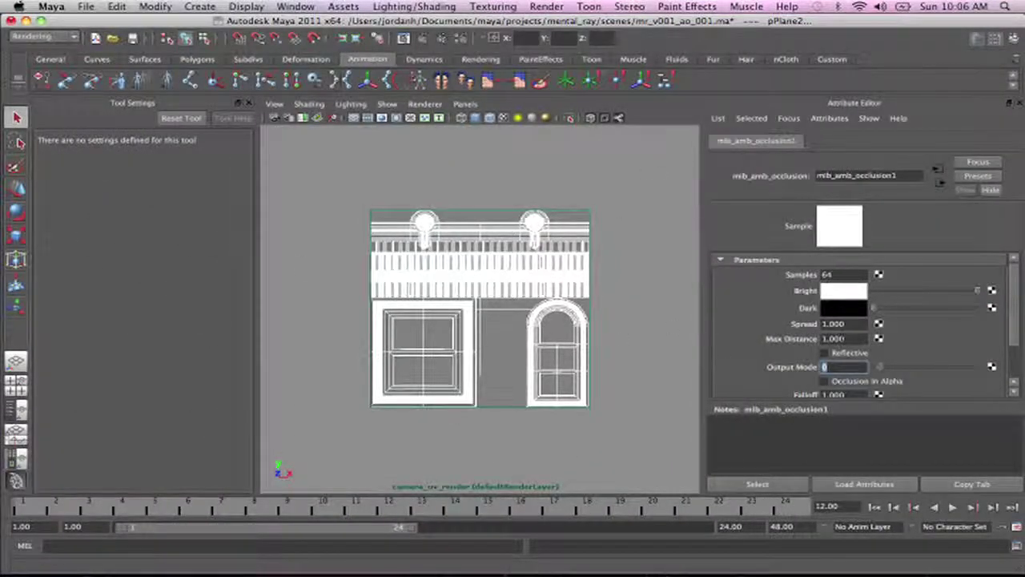
Set the ambient occlusion Max Distance to 10 and render the facade again.
drag(849, 339, 799, 340)
text(10)
key(Tab)
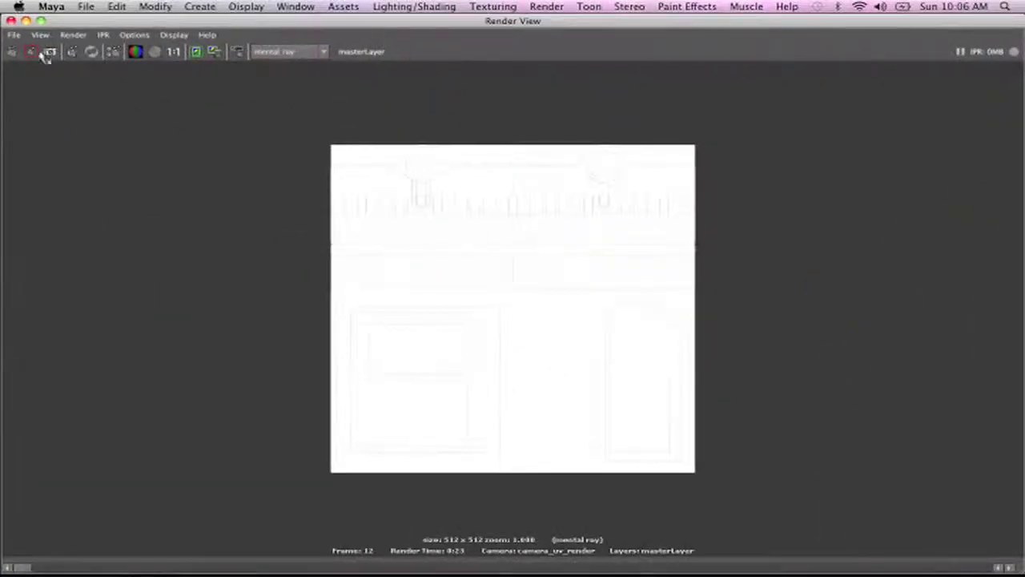
click(12, 51)
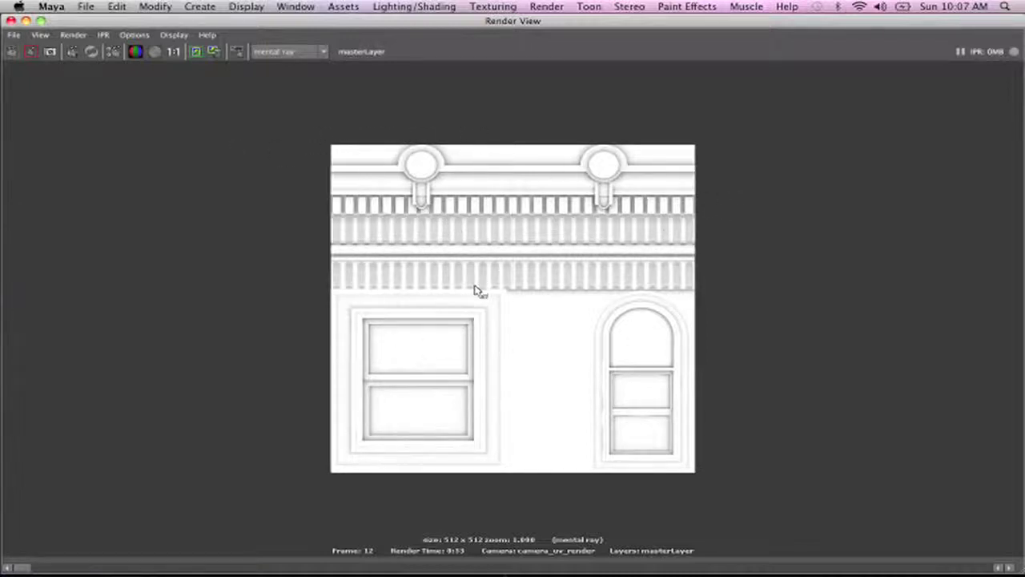
click(25, 20)
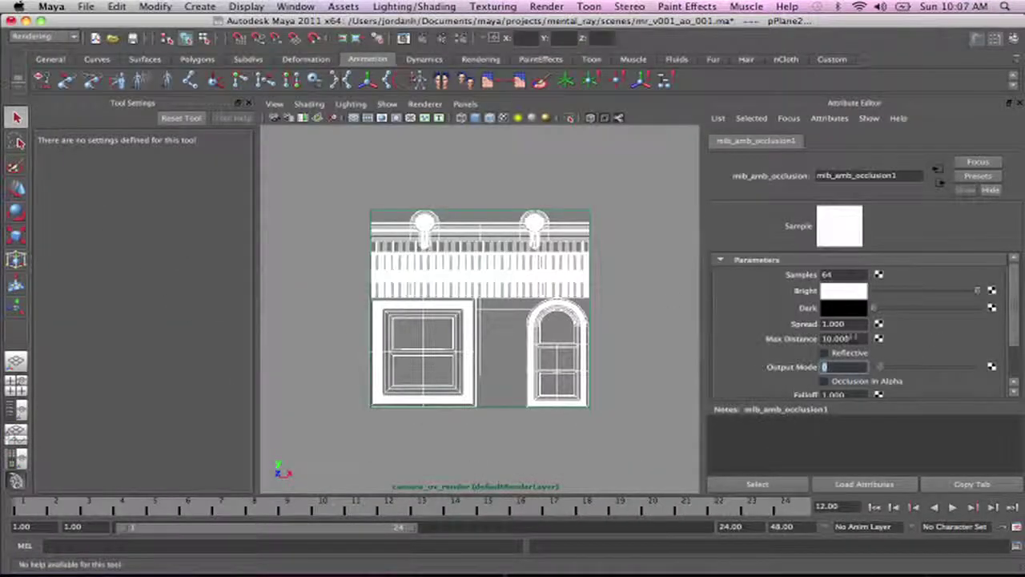
Set the ambient occlusion Max Distance to 100 and redo the facade render.
drag(857, 340, 777, 275)
text(100)
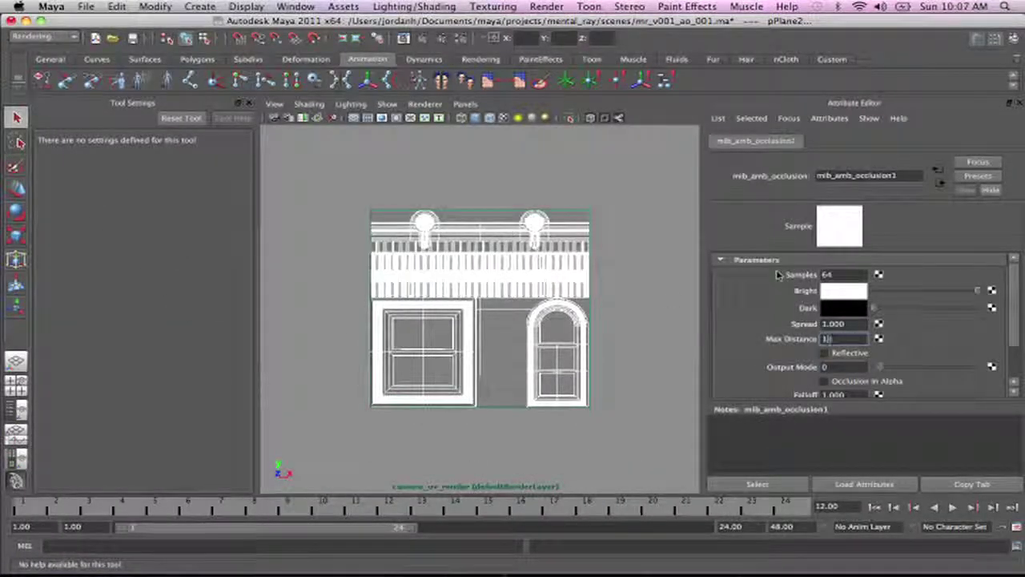
key(Return)
key(Tab)
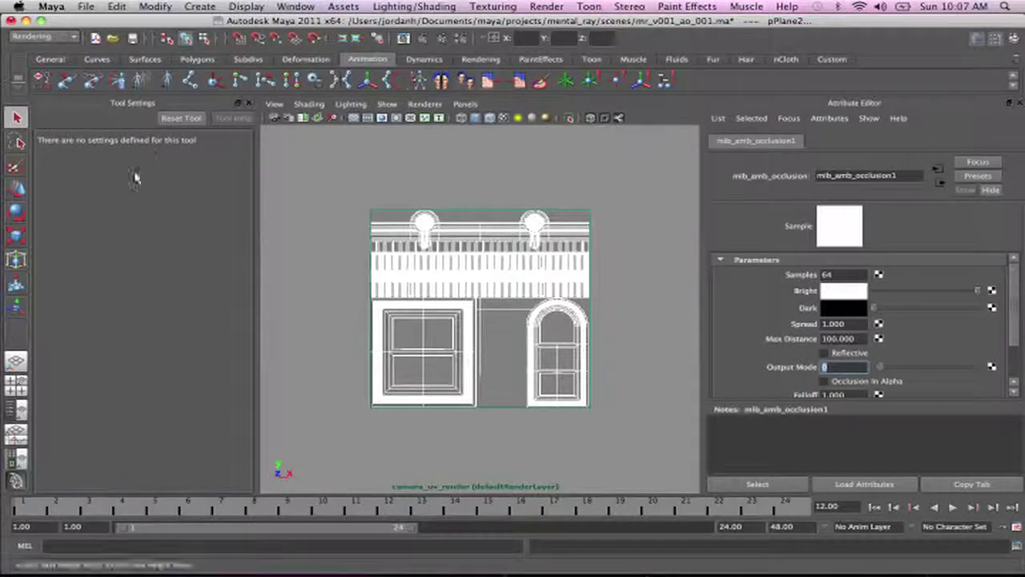
click(404, 38)
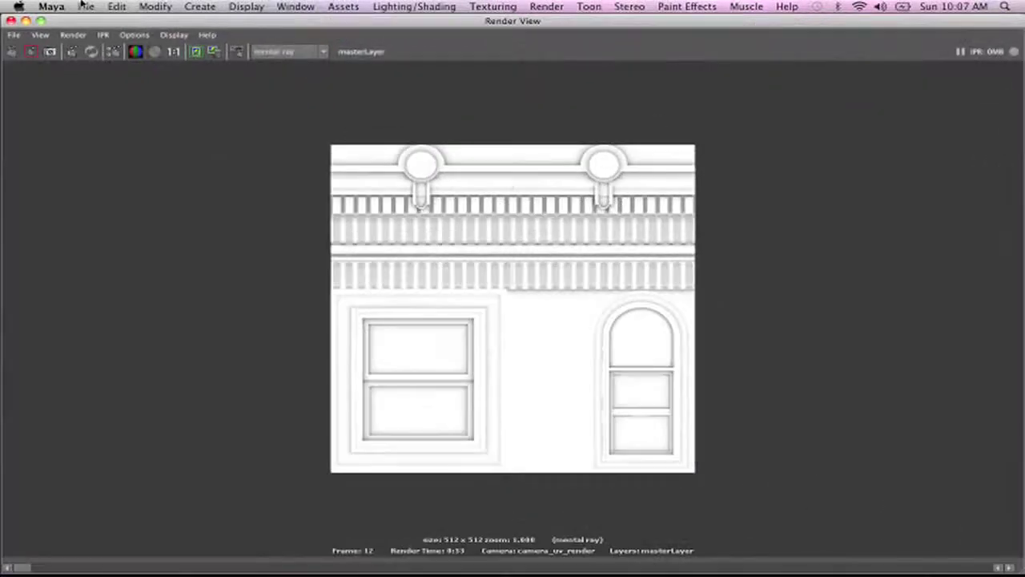
click(11, 52)
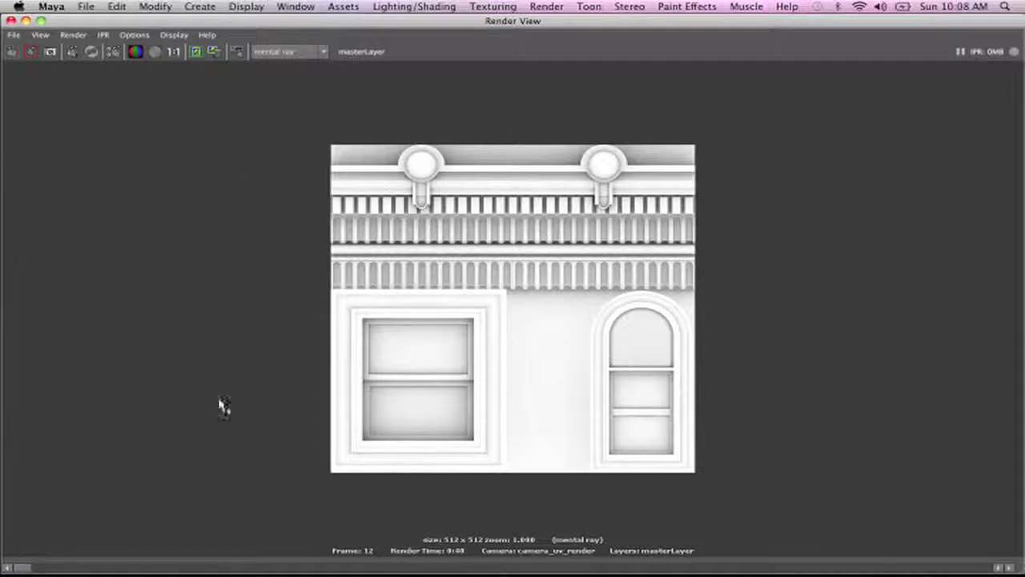
click(25, 20)
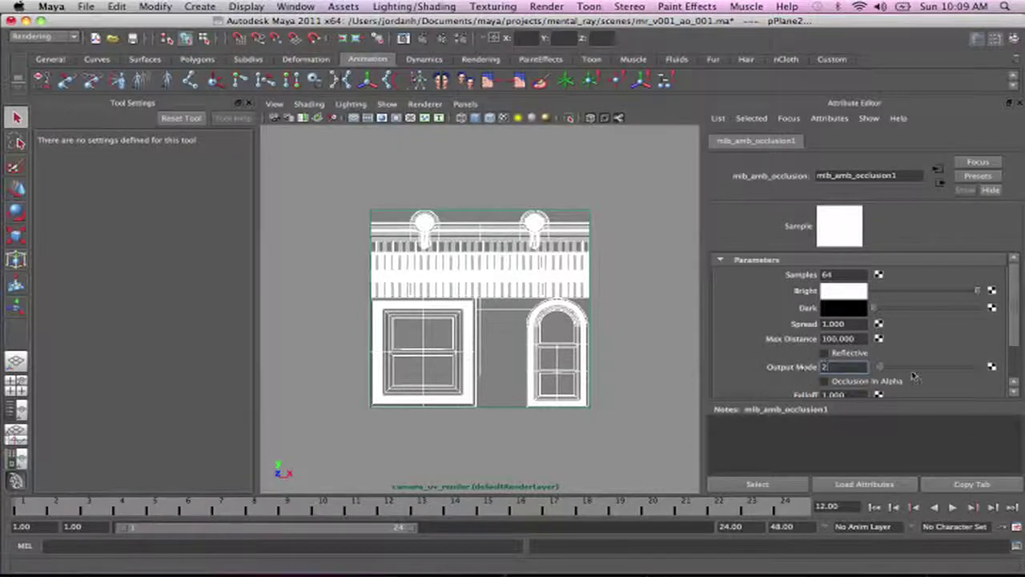
Set the ambient occlusion texture's Output Mode to 2 and render the facade as a normal map.
key(Tab)
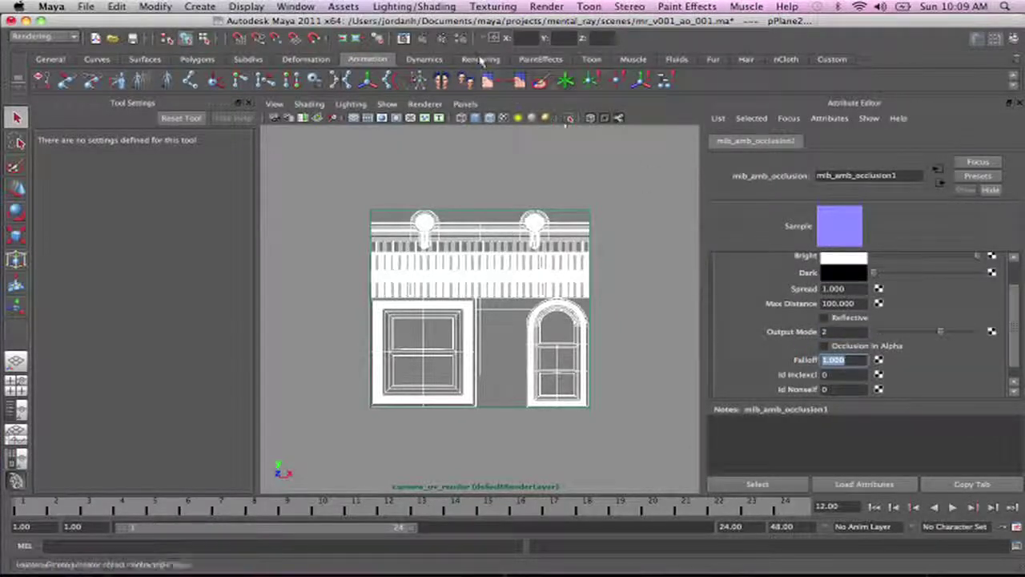
click(403, 39)
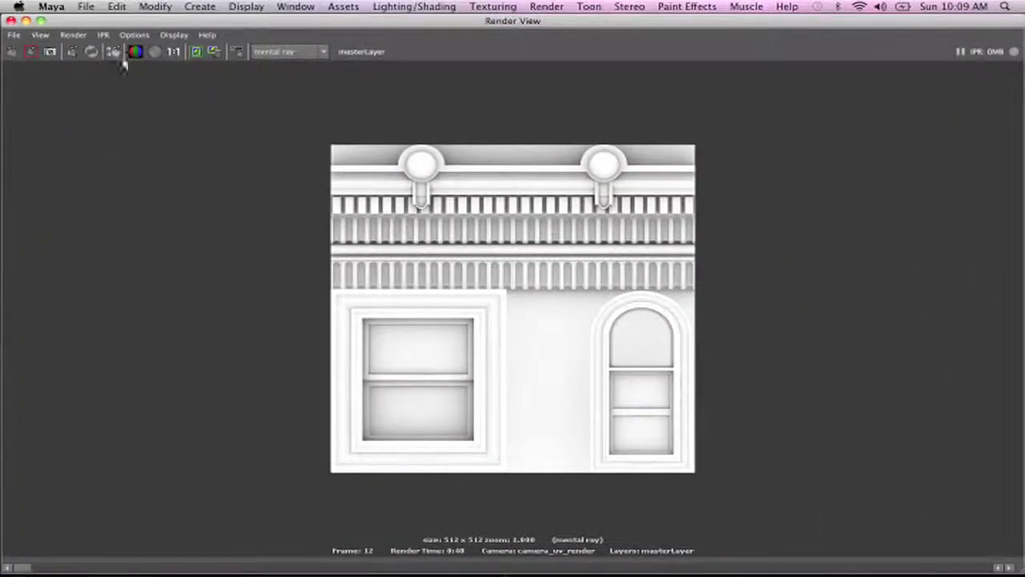
click(196, 52)
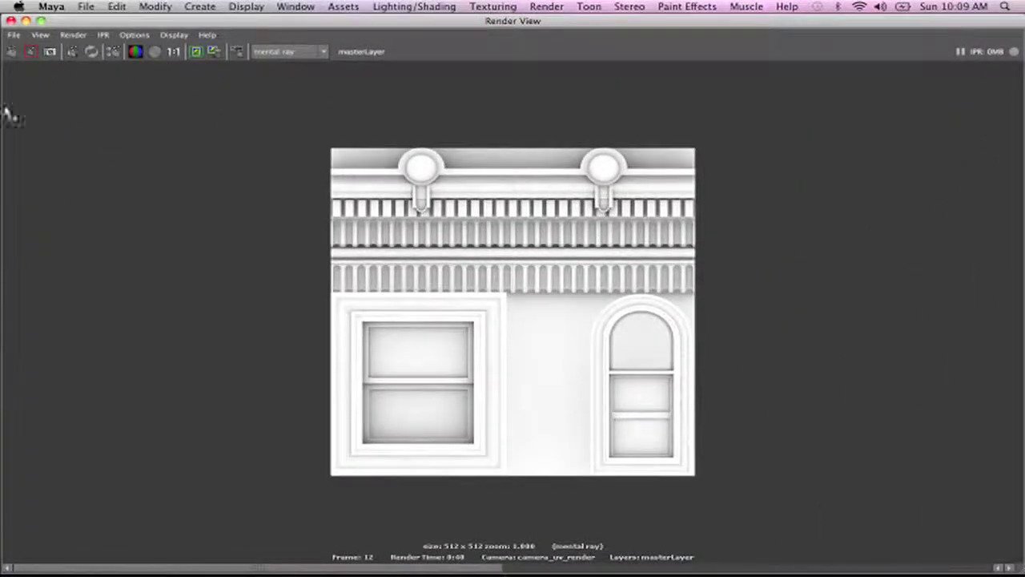
click(11, 53)
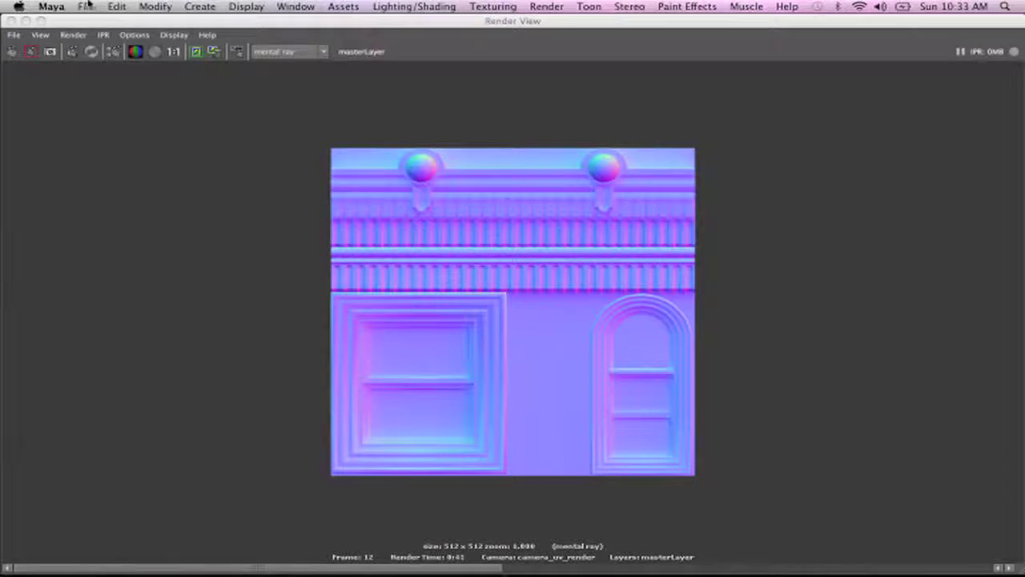
click(26, 21)
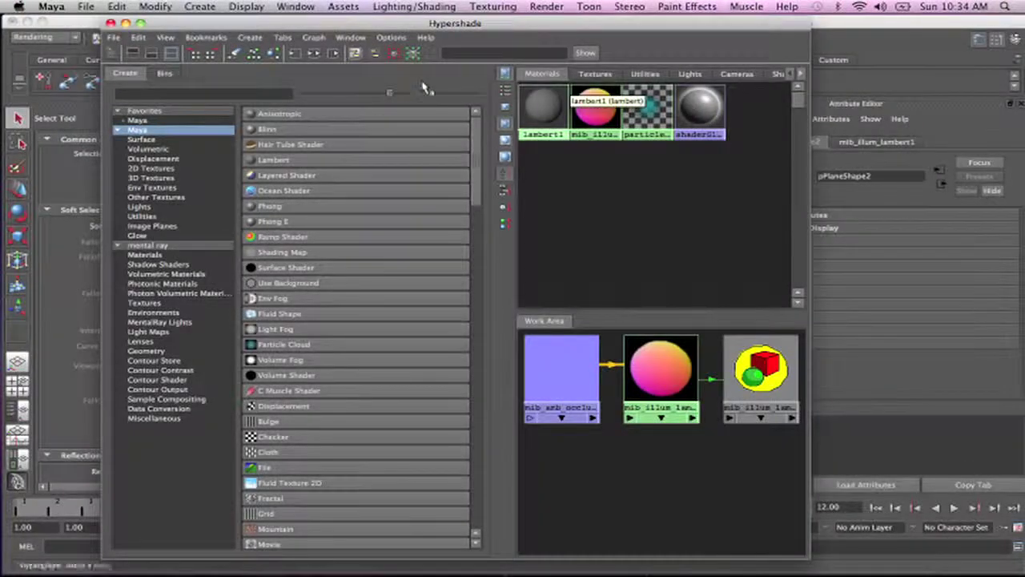
Create a Lambert material in the Hypershade and connect the ambient occlusion texture to its Ambient Color.
drag(495, 25, 403, 4)
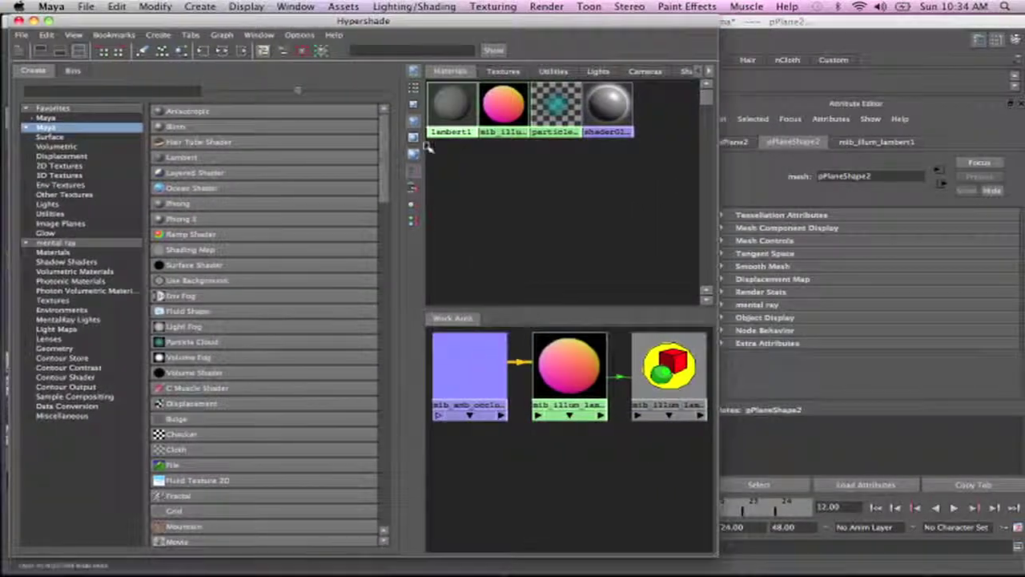
click(182, 157)
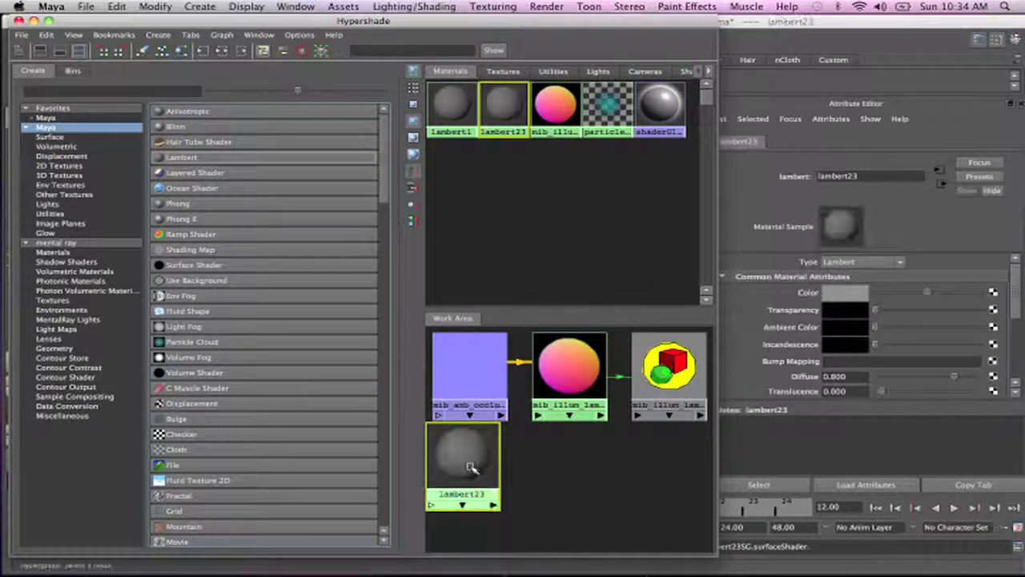
drag(472, 469, 585, 478)
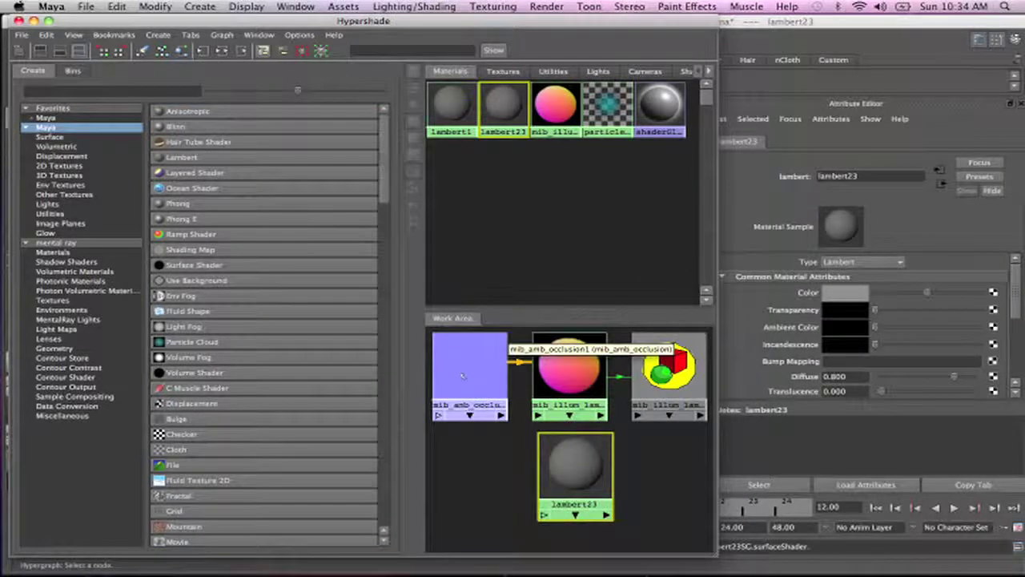
click(473, 462)
middle_drag(567, 478, 929, 334)
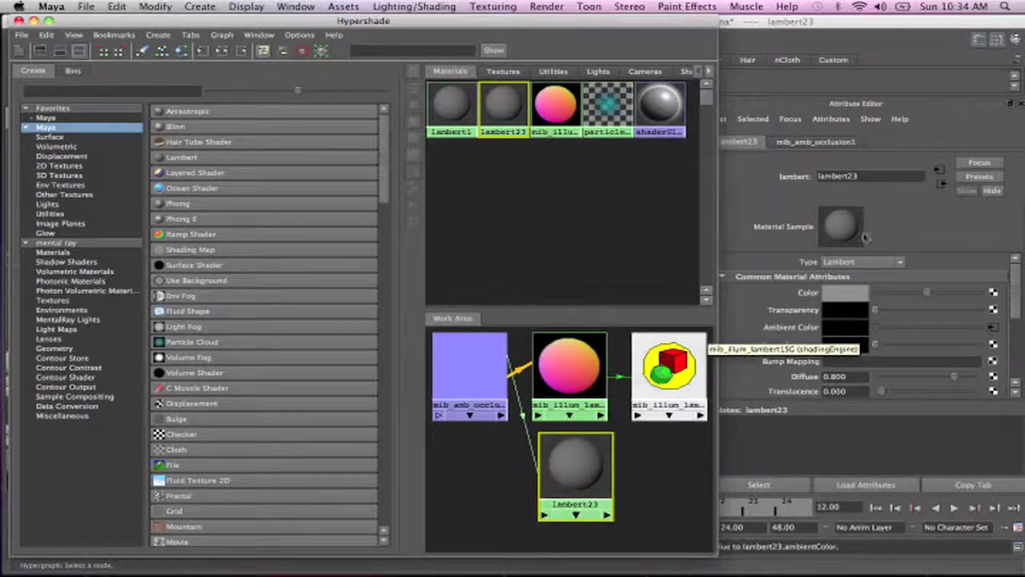
Set the new Lambert material's Color to white and its Diffuse to 1.
drag(927, 293, 990, 290)
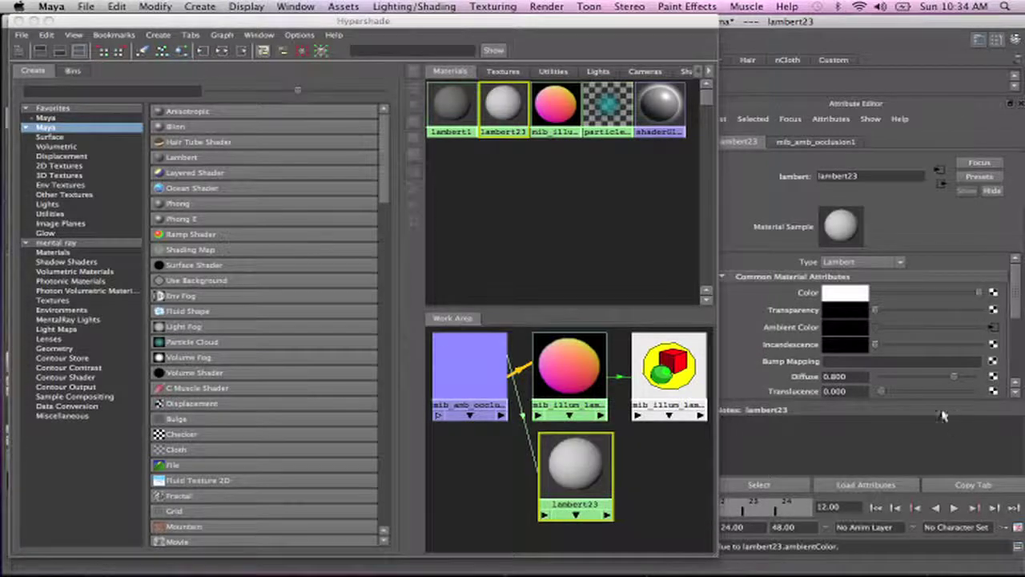
drag(959, 382, 981, 378)
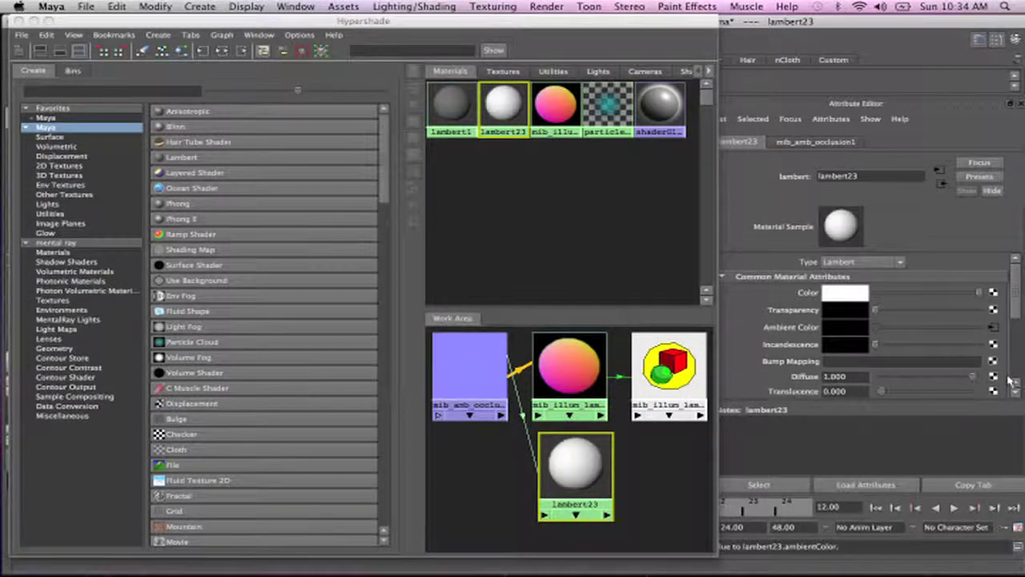
Assign the new Lambert material to the building facade geometry.
drag(690, 21, 242, 4)
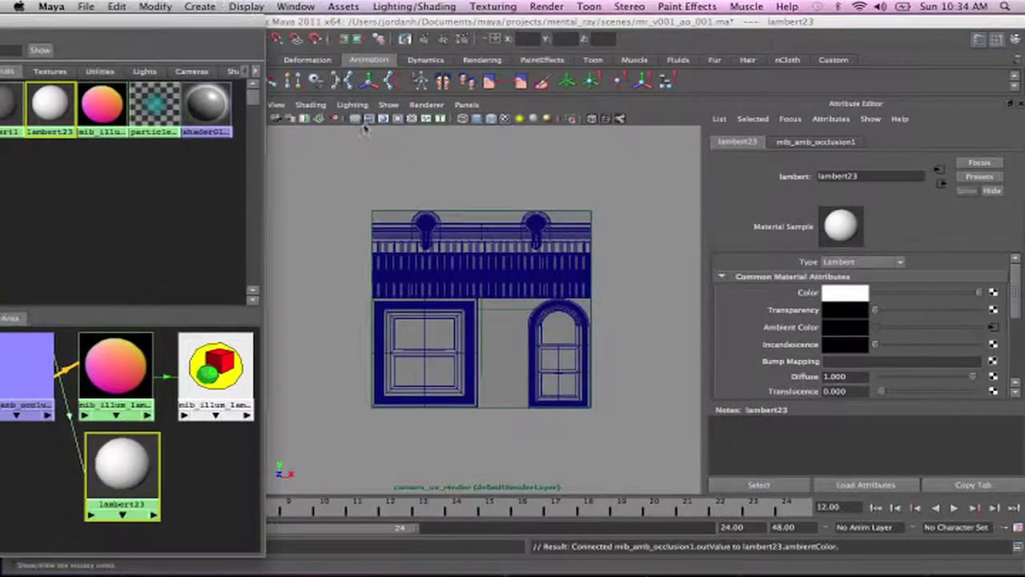
click(366, 229)
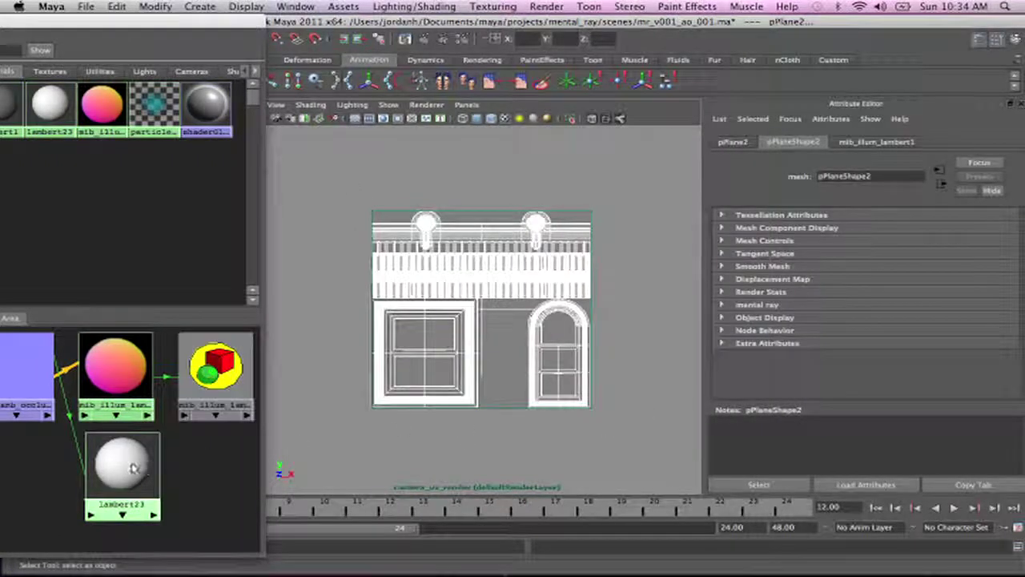
right_drag(126, 404, 136, 386)
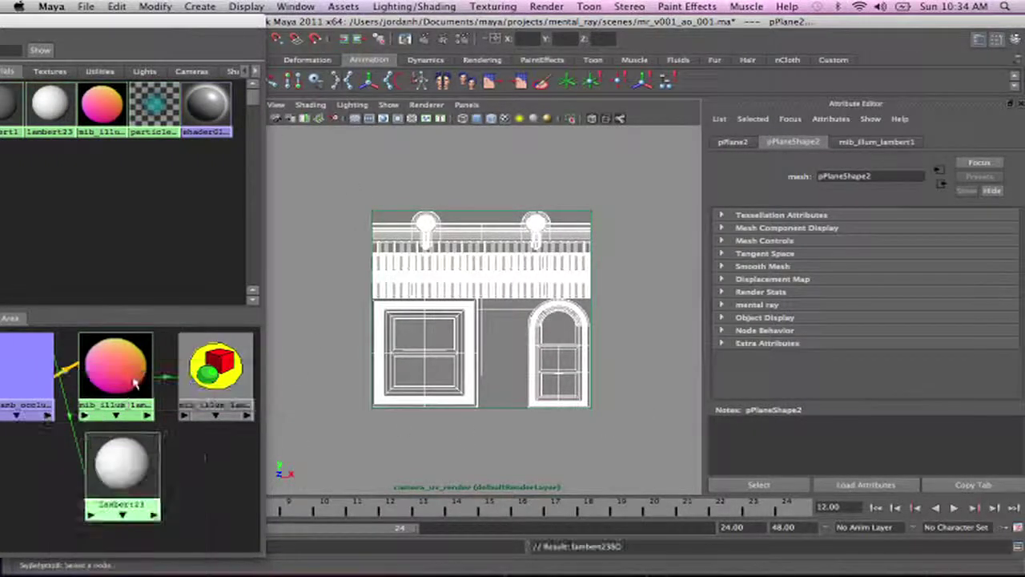
drag(124, 35, 584, 26)
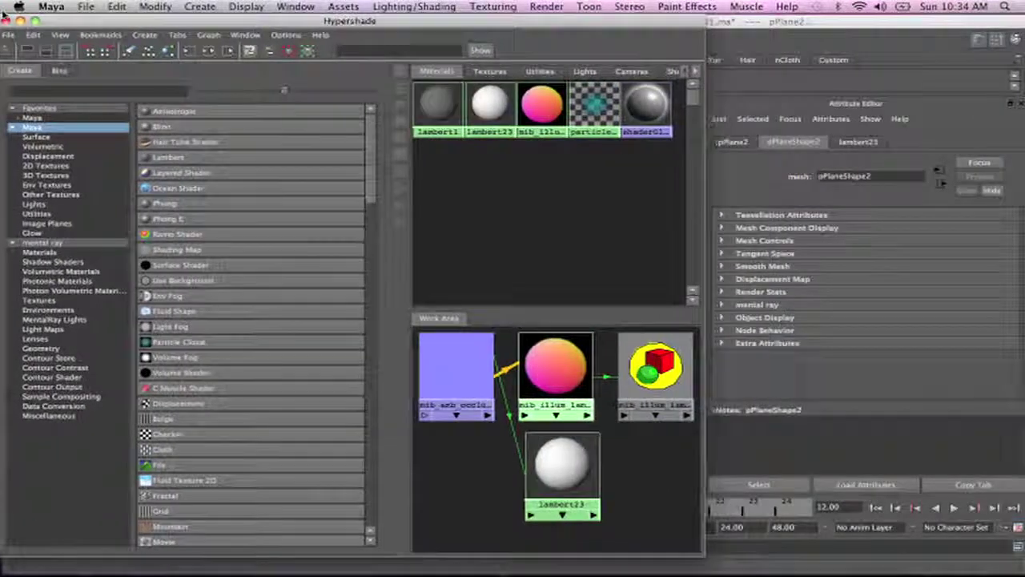
click(33, 24)
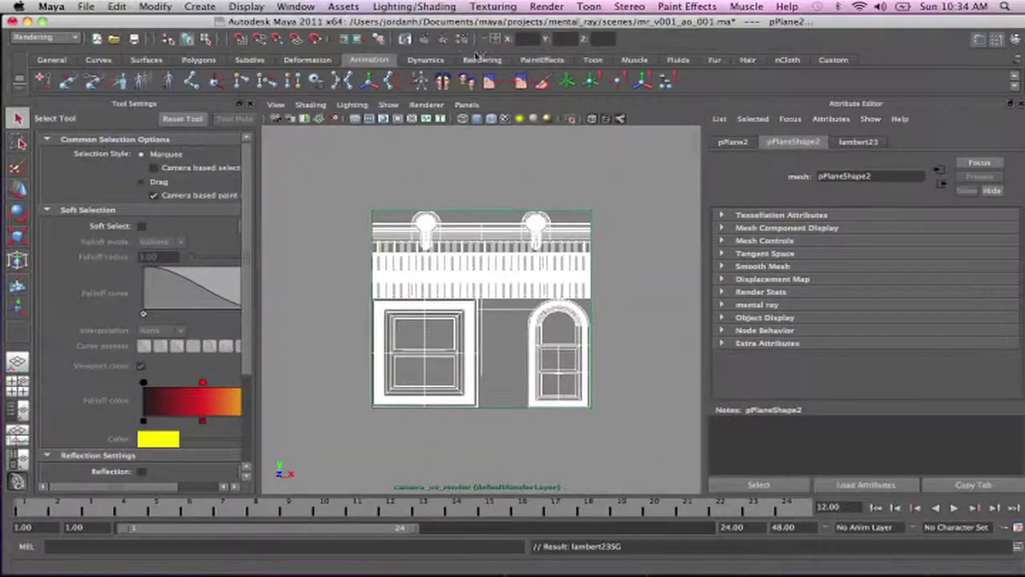
Render only the upper-left region of the facade in the Render View and clear the region marquee.
click(405, 39)
drag(304, 119, 520, 257)
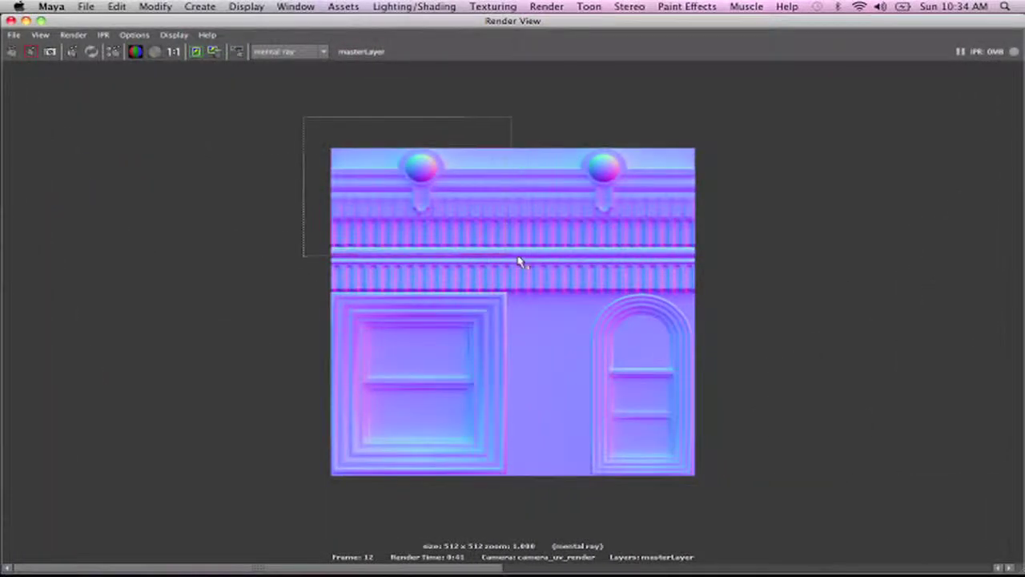
right_click(364, 183)
mouse_move(393, 214)
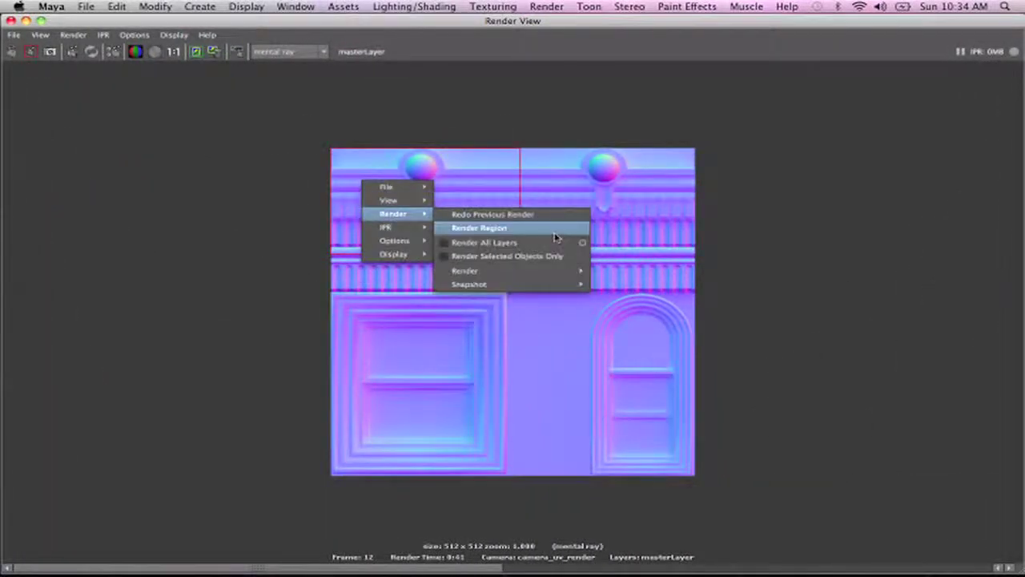
click(545, 232)
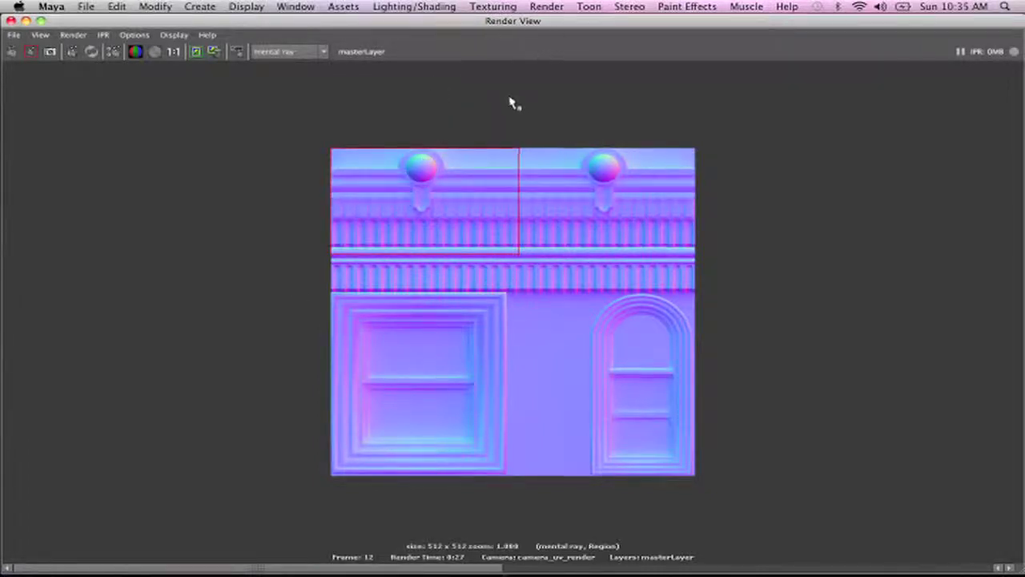
click(583, 107)
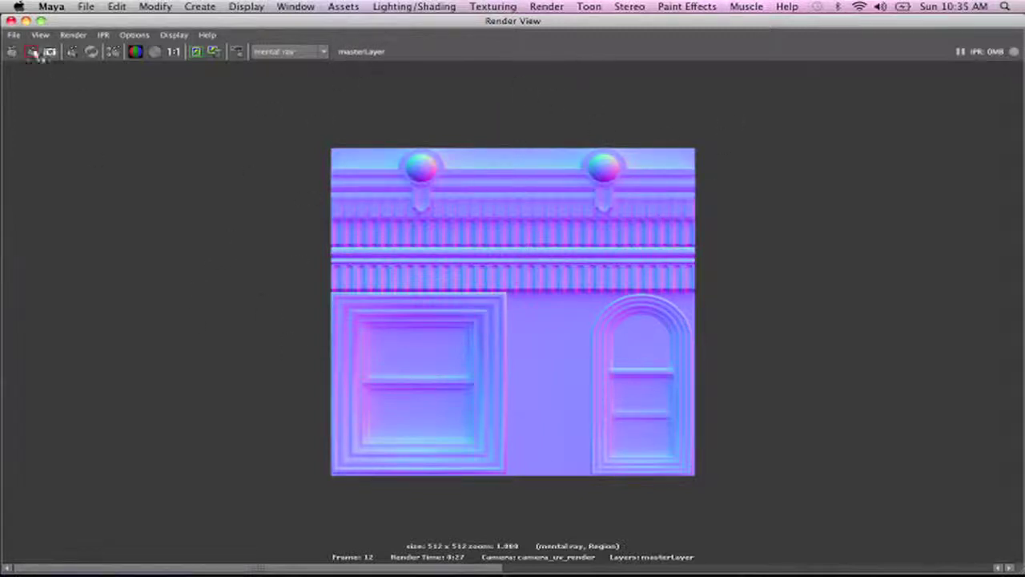
click(26, 21)
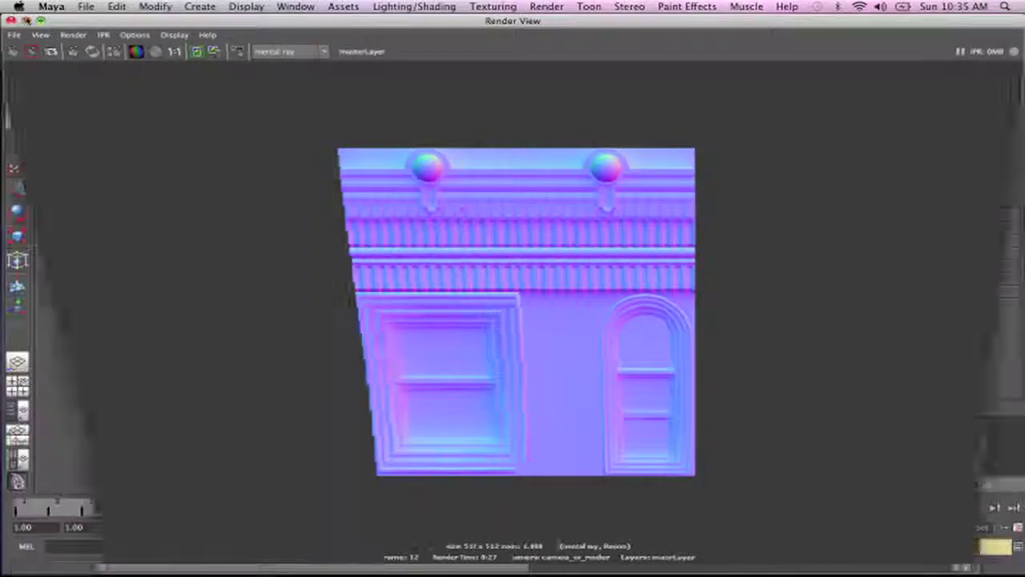
Reopen the Hypershade, shift the ambient occlusion node slightly away from the other nodes, and select the new Lambert material.
click(343, 7)
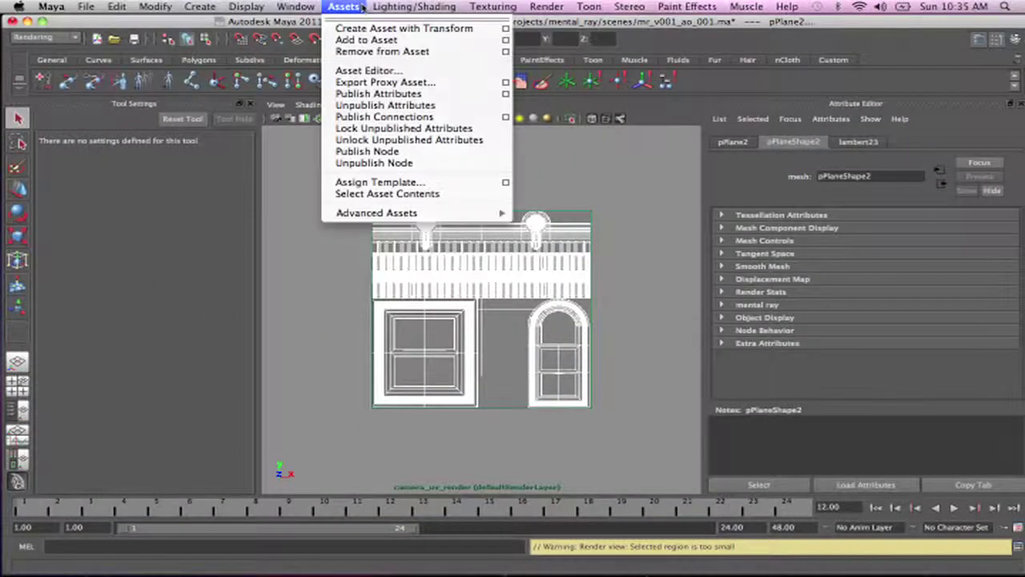
mouse_move(589, 8)
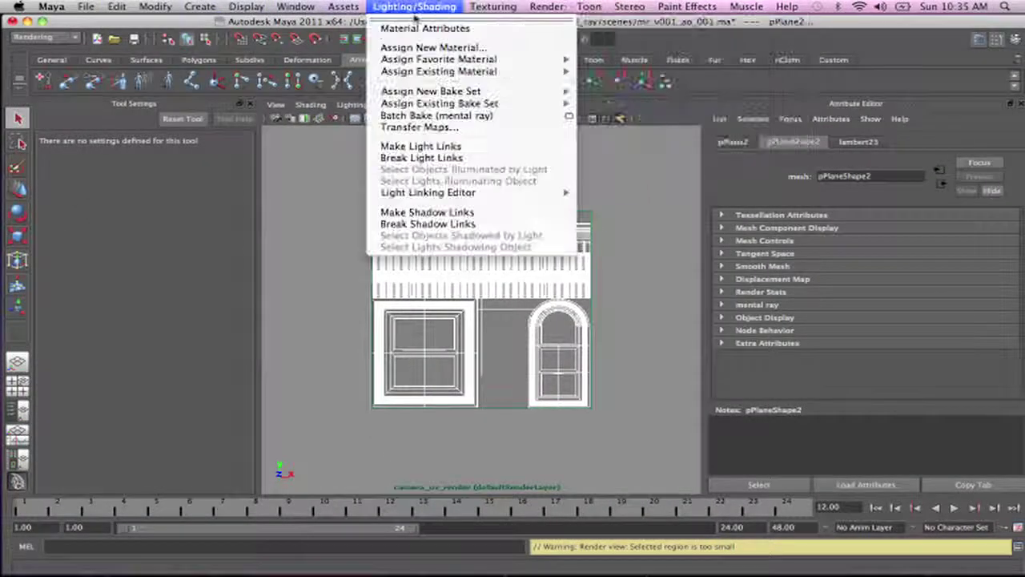
mouse_move(200, 6)
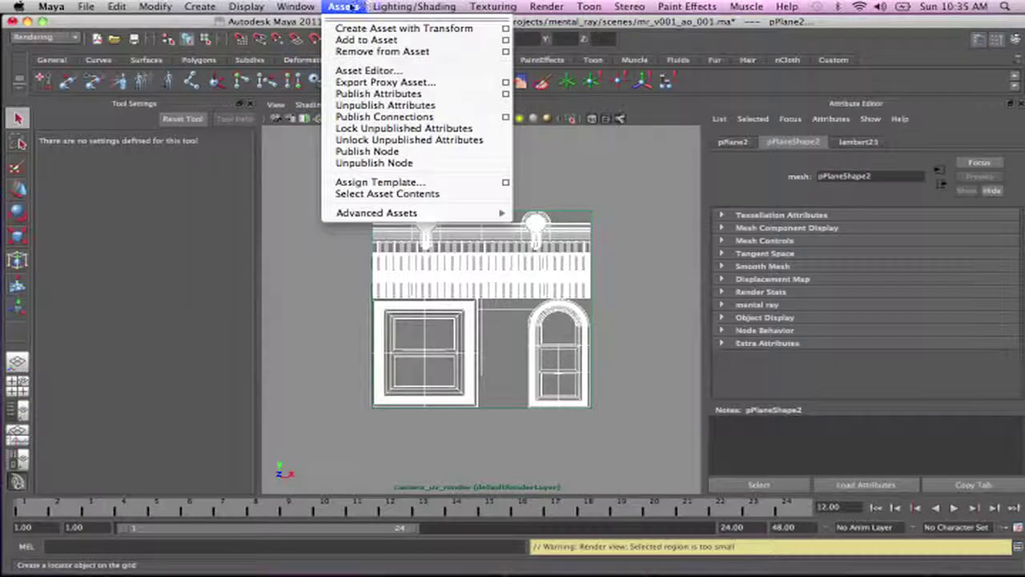
mouse_move(311, 7)
mouse_move(319, 40)
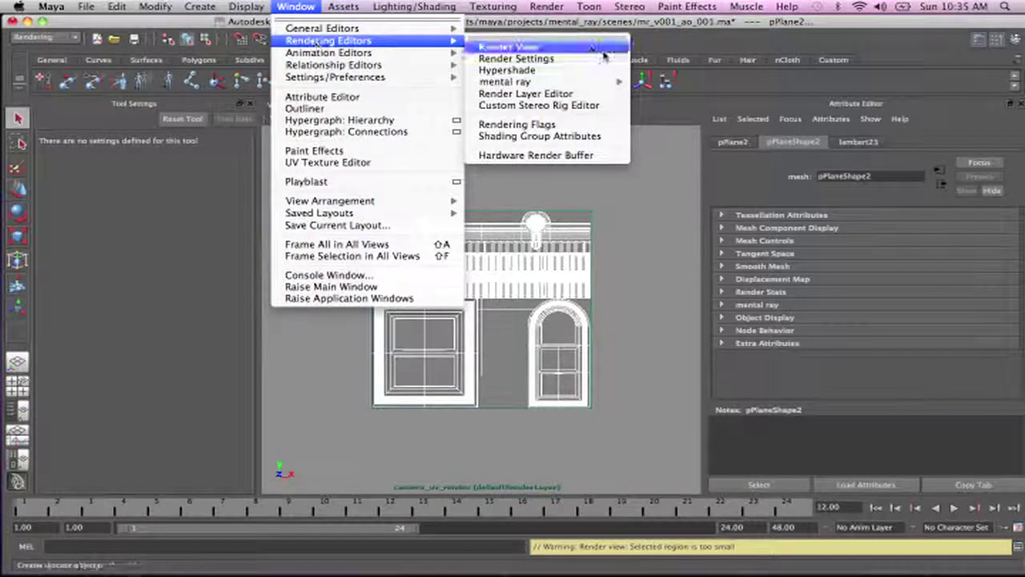
click(580, 70)
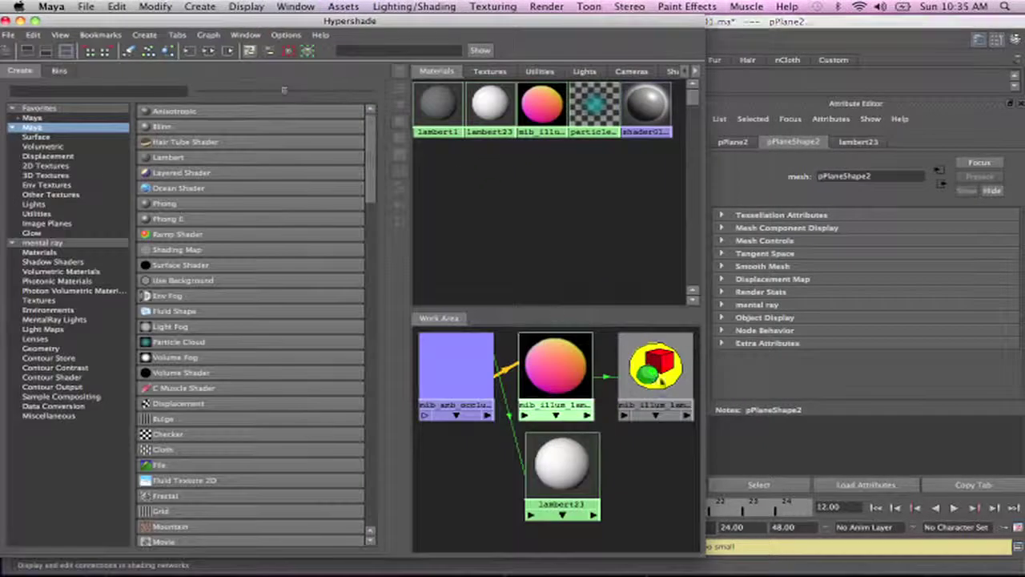
click(569, 372)
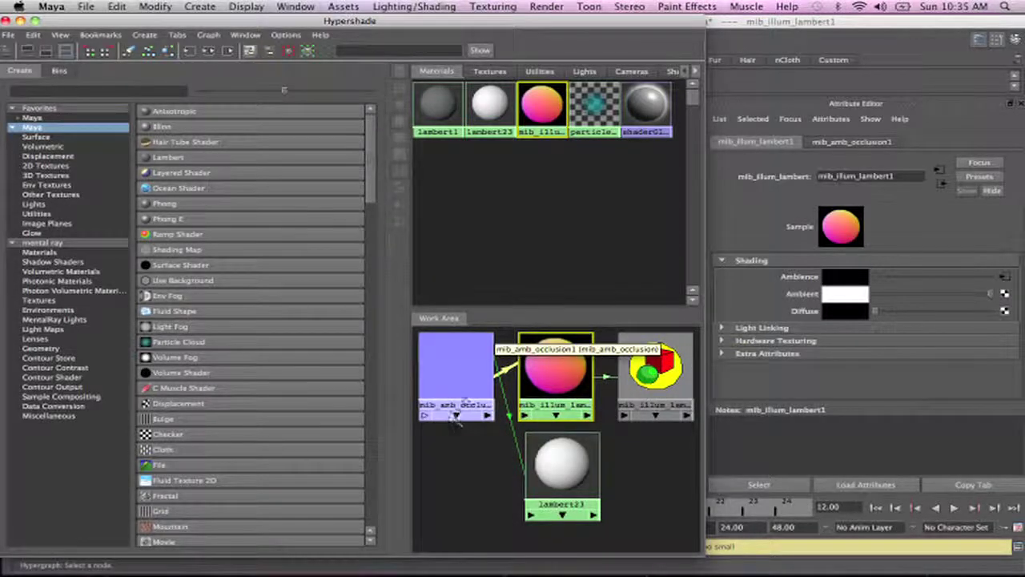
drag(460, 407, 451, 429)
click(565, 465)
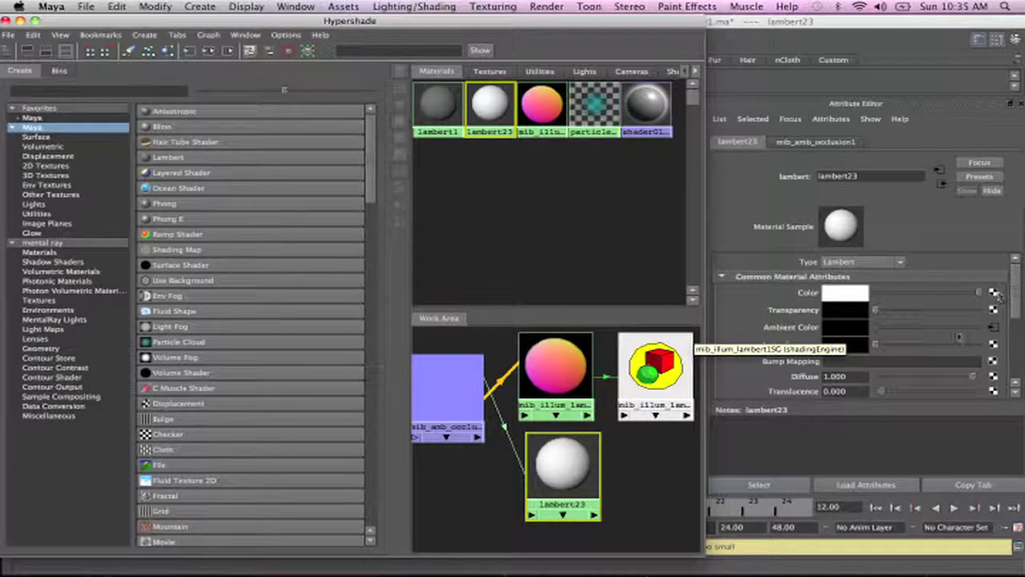
Connect a Solid Fractal texture to the Lambert material's Bump Mapping and open the new bump node's Bump Depth for editing.
drag(1017, 278, 1017, 299)
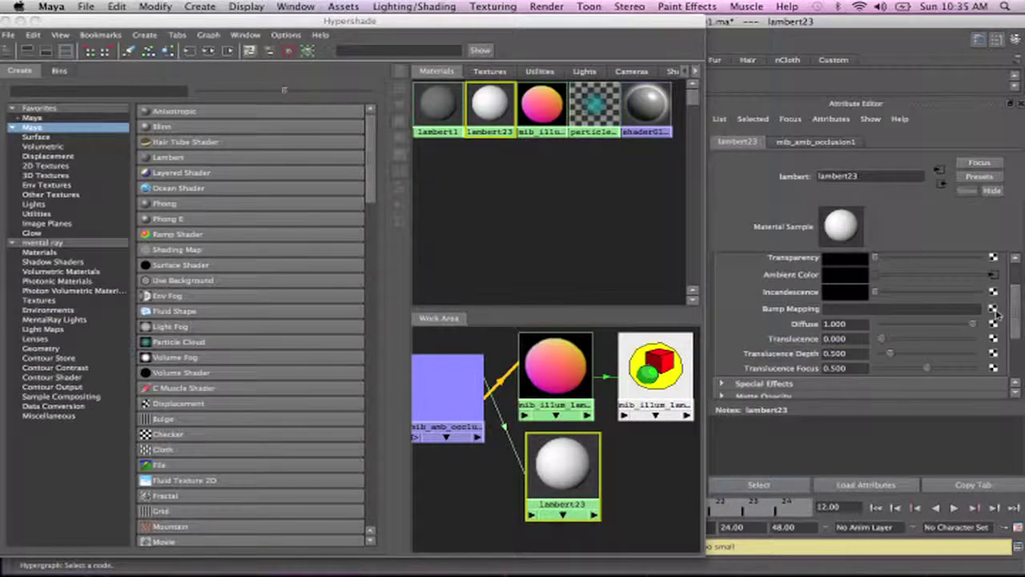
click(993, 309)
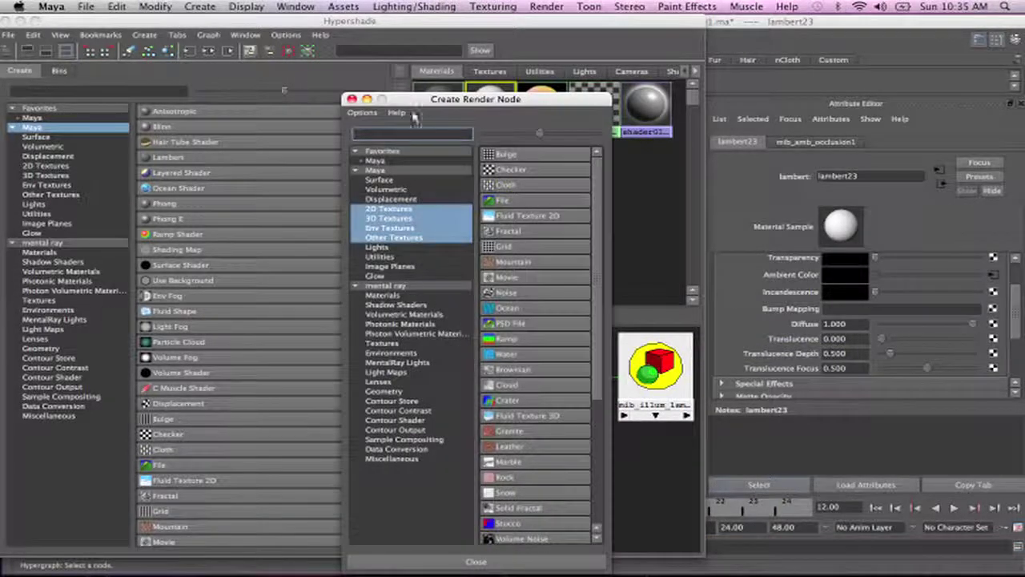
drag(417, 100, 192, 21)
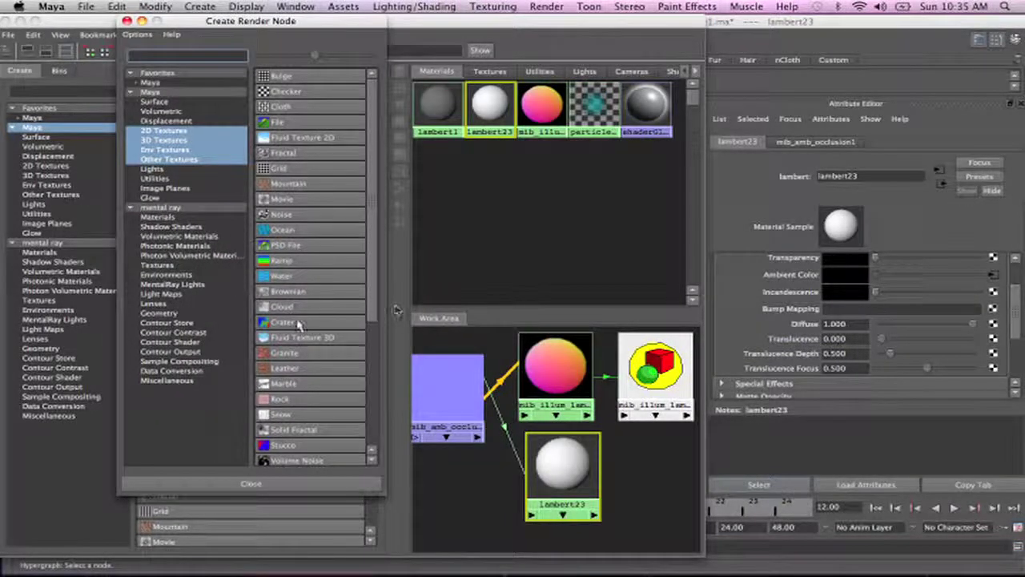
drag(376, 311, 371, 364)
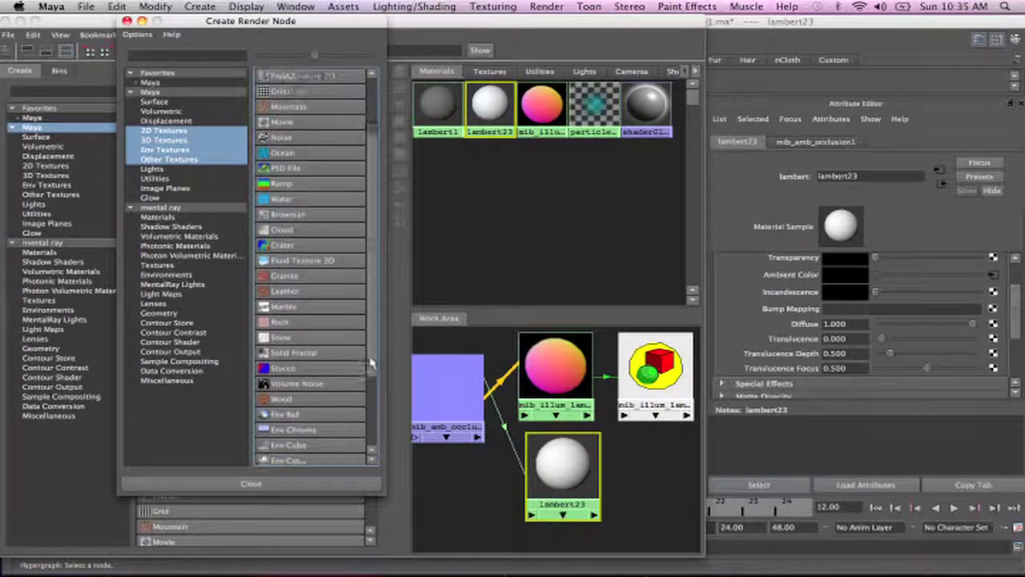
click(310, 353)
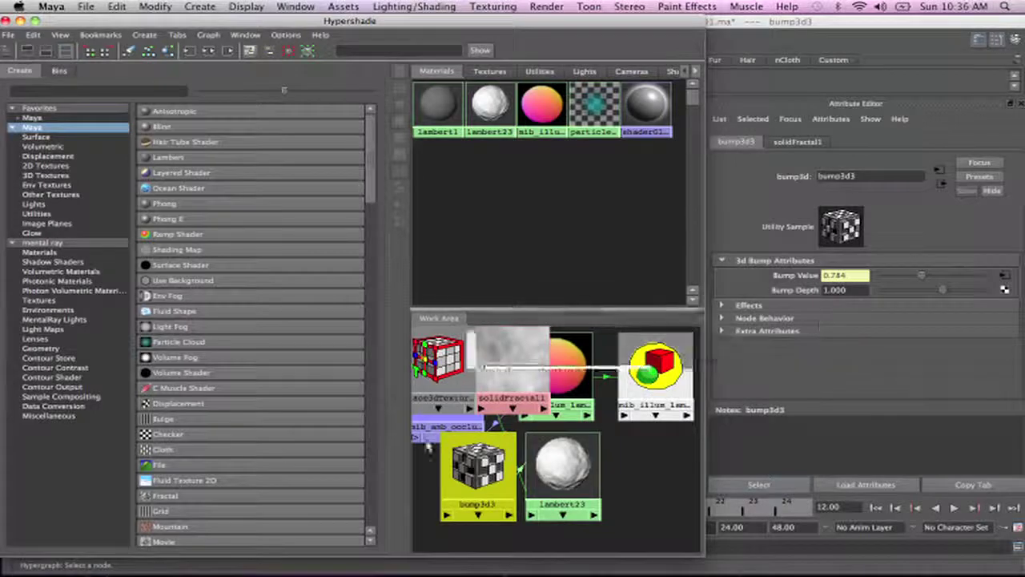
double_click(851, 290)
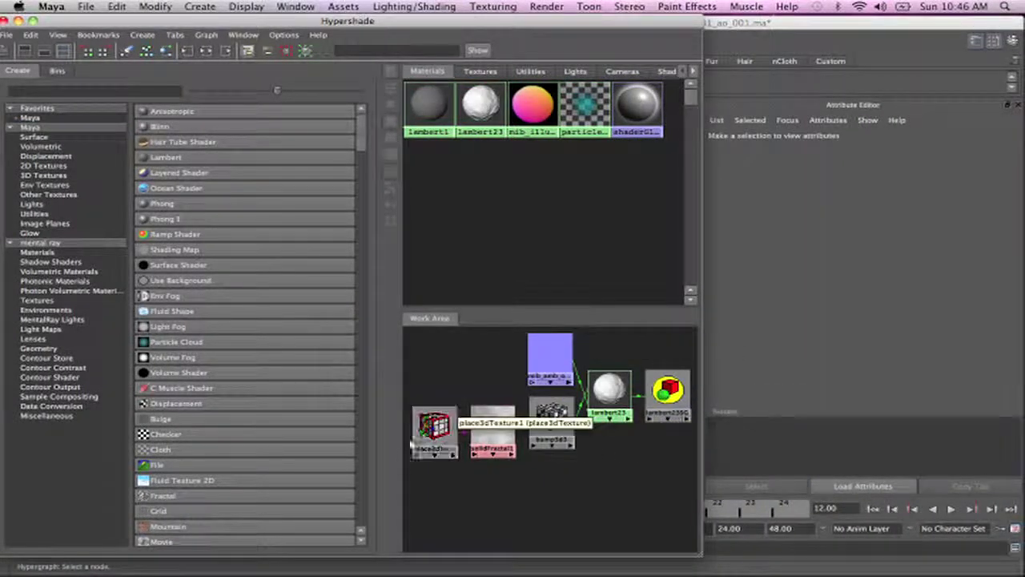
Set the Scale of the Solid Fractal's 3D placement node to 20 on all three axes.
click(439, 433)
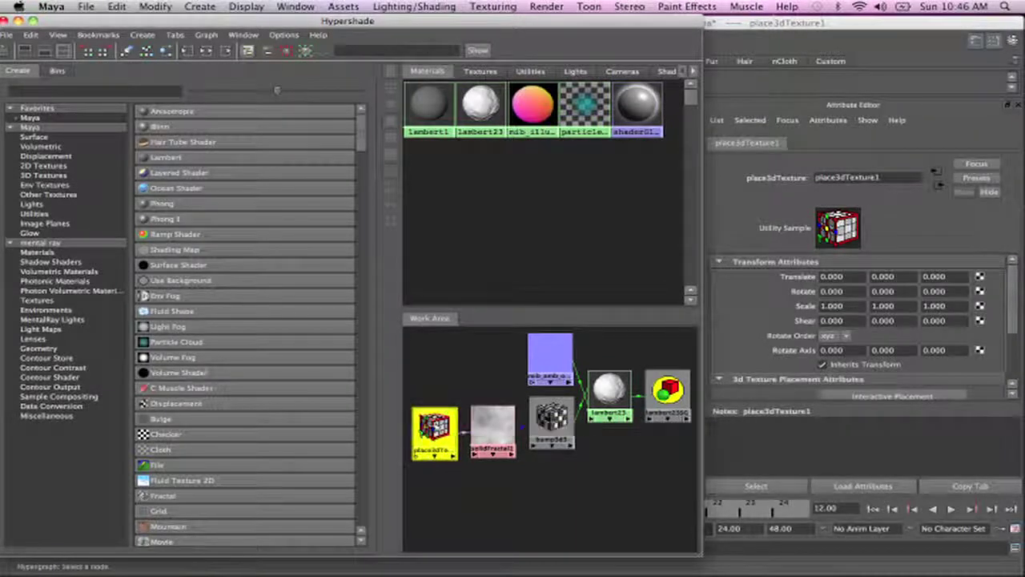
drag(412, 21, 96, 8)
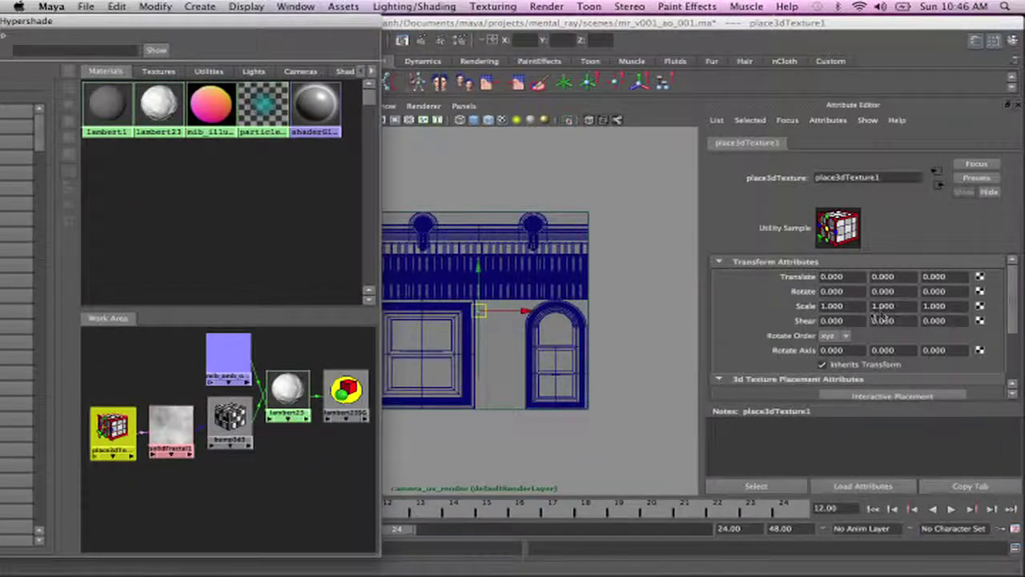
click(313, 348)
click(112, 426)
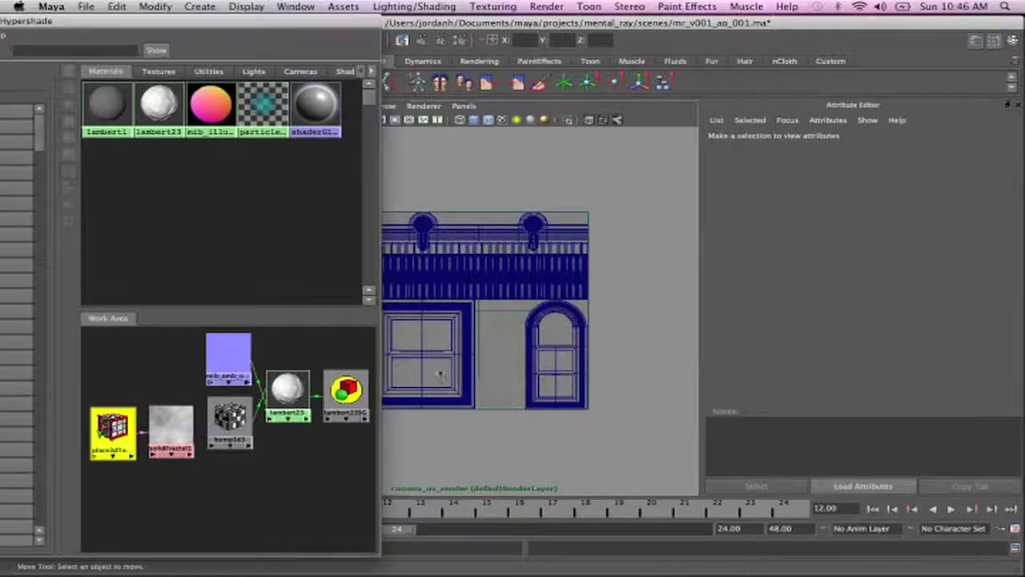
double_click(837, 305)
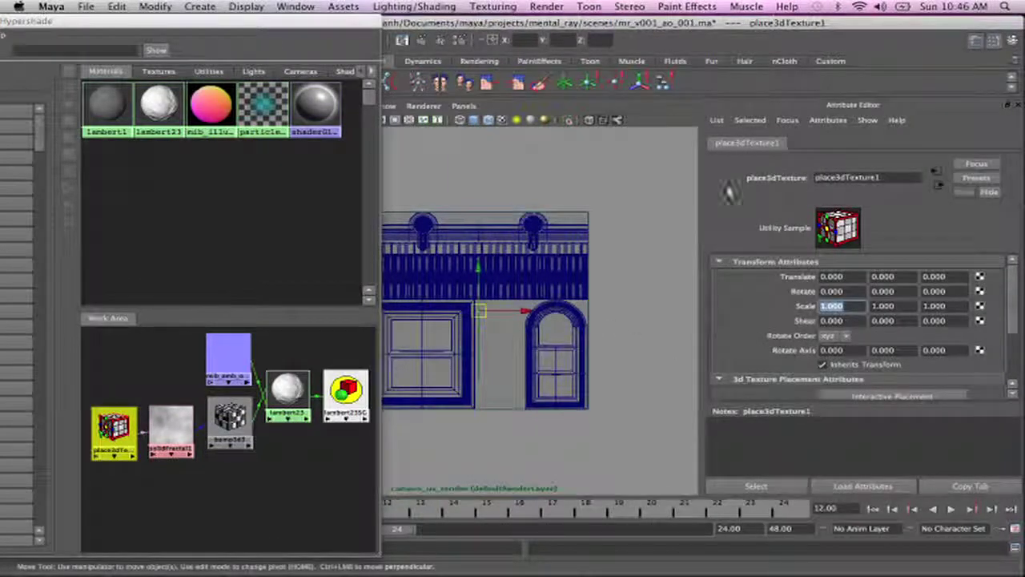
text(20)
key(Tab)
text(20)
key(Tab)
text(20)
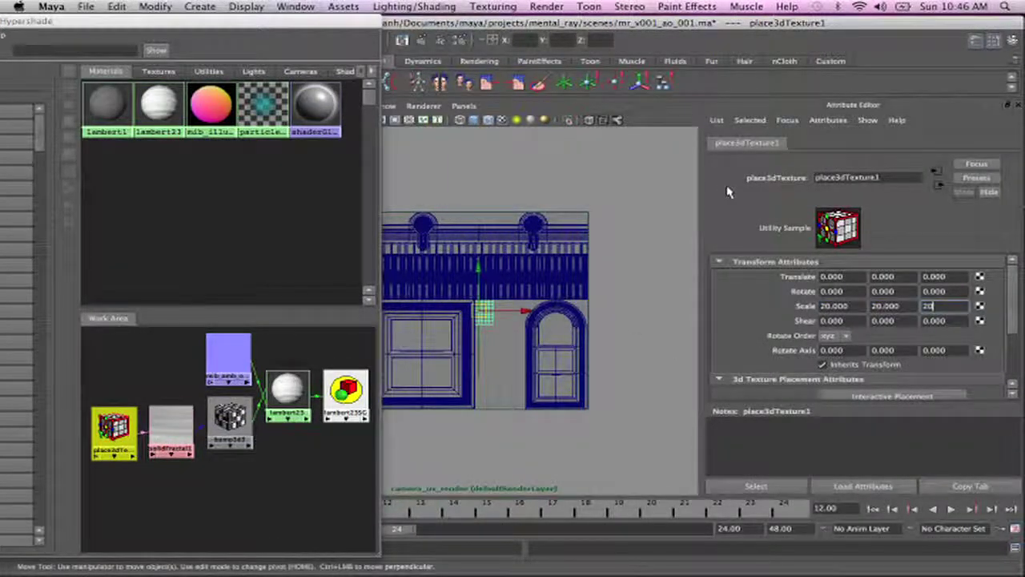
key(Tab)
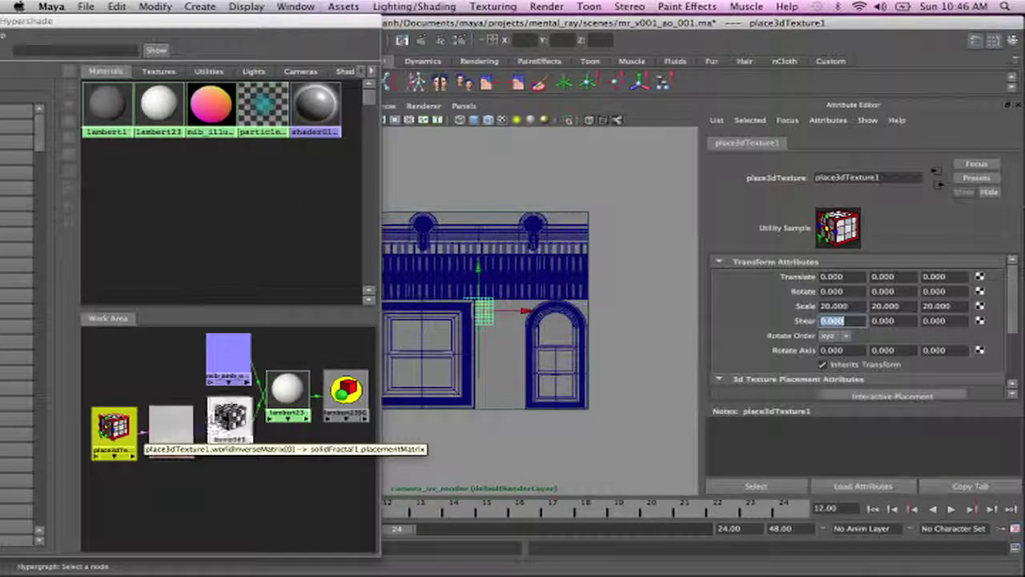
Try a Bump Depth of 2 on the Solid Fractal's 3D bump node and settle on 4.
click(231, 418)
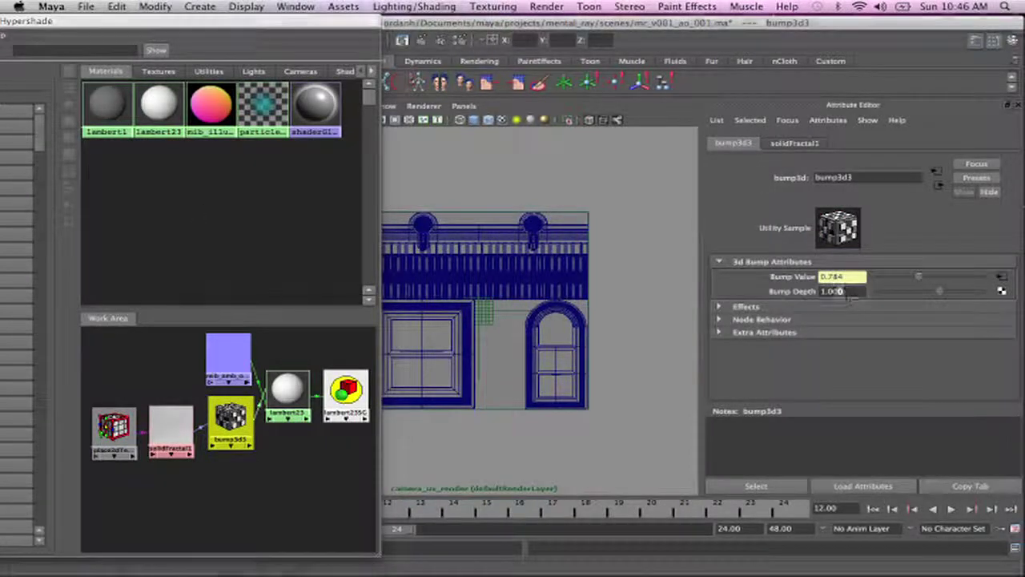
drag(846, 292, 774, 291)
text(2)
key(Return)
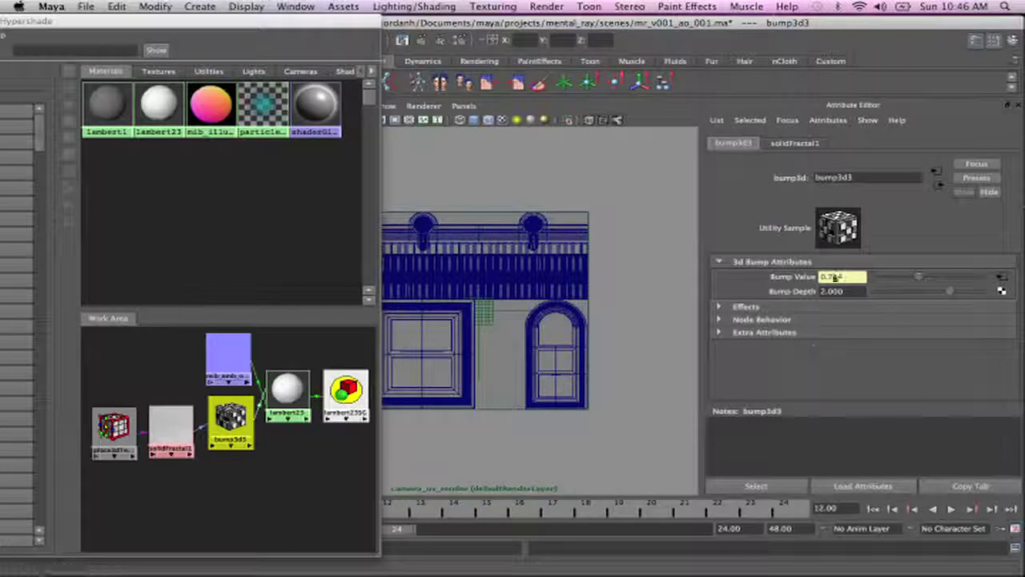
drag(863, 291, 820, 291)
text(4)
key(Return)
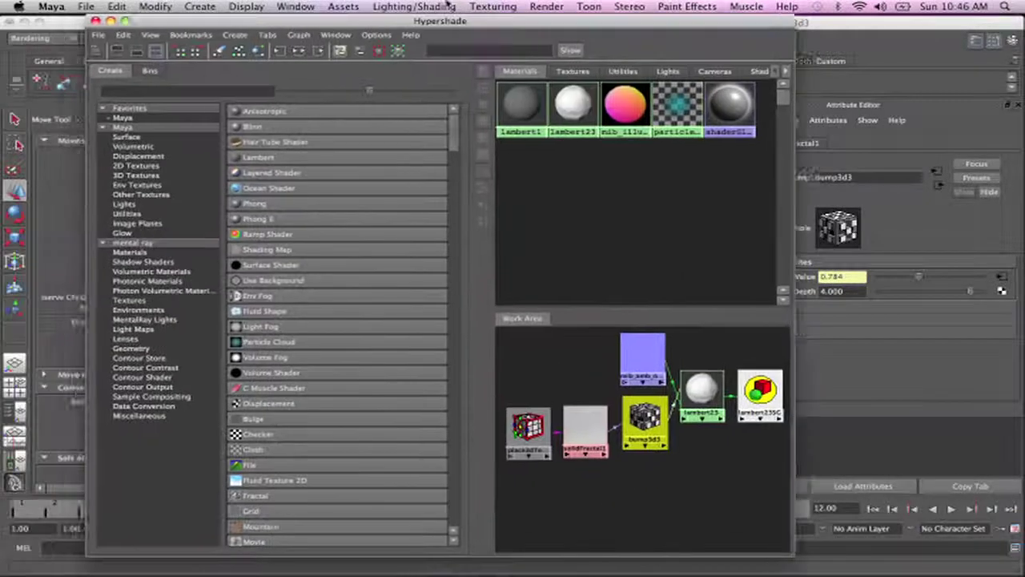
Examine the bump detail in the rendered normal map by marking regions on the square window frame and the upper cornice.
drag(48, 24, 466, 23)
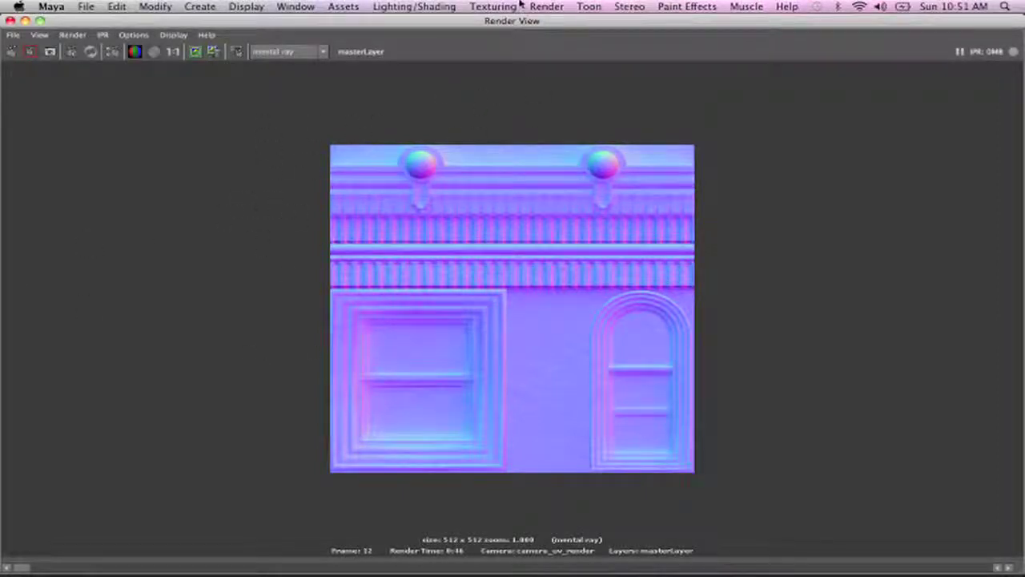
drag(360, 464, 352, 307)
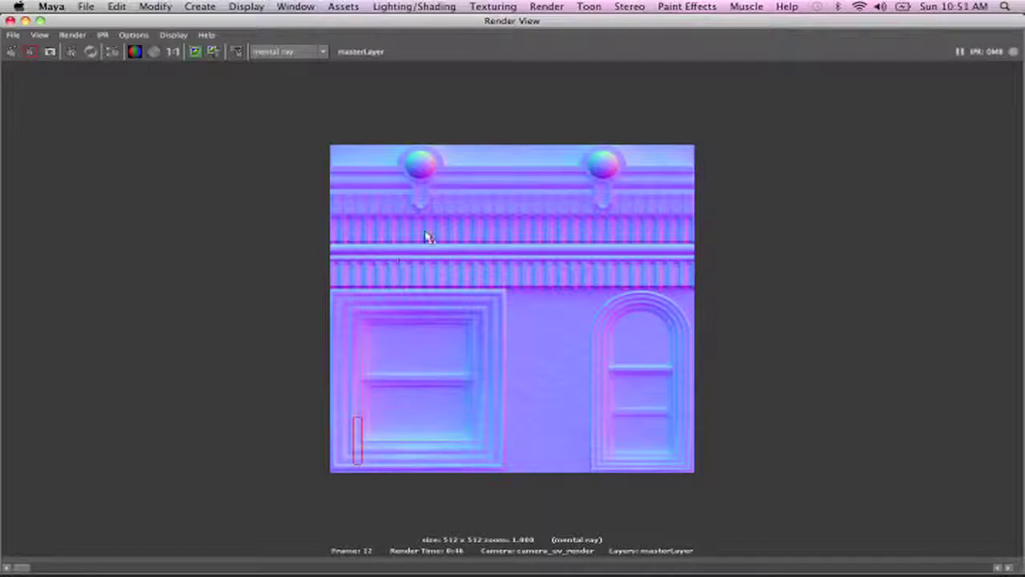
drag(430, 176, 339, 205)
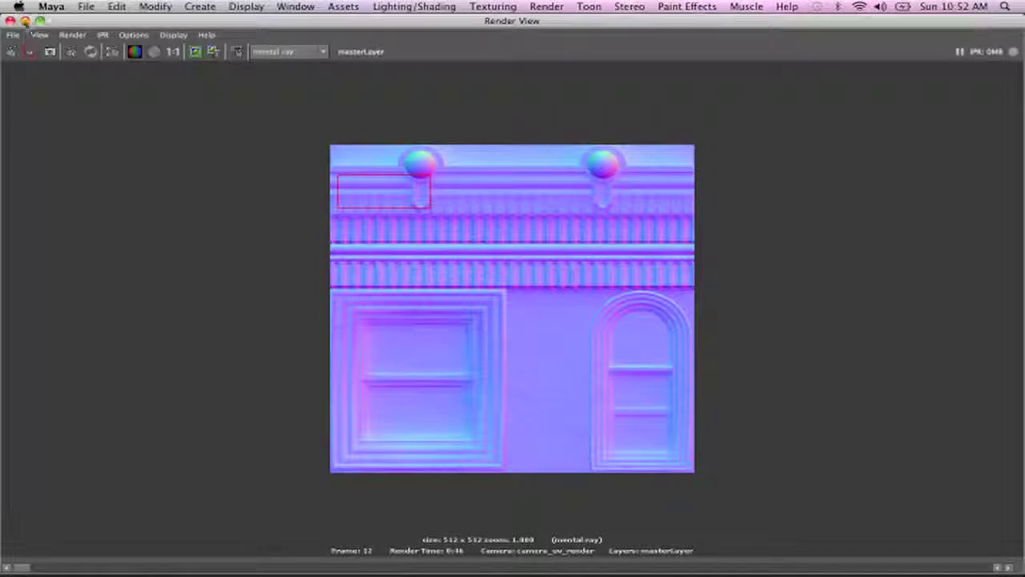
Set the mental ray Max Sample Level to 4 and the multi-pixel filter to Mitchell in the render settings.
click(11, 21)
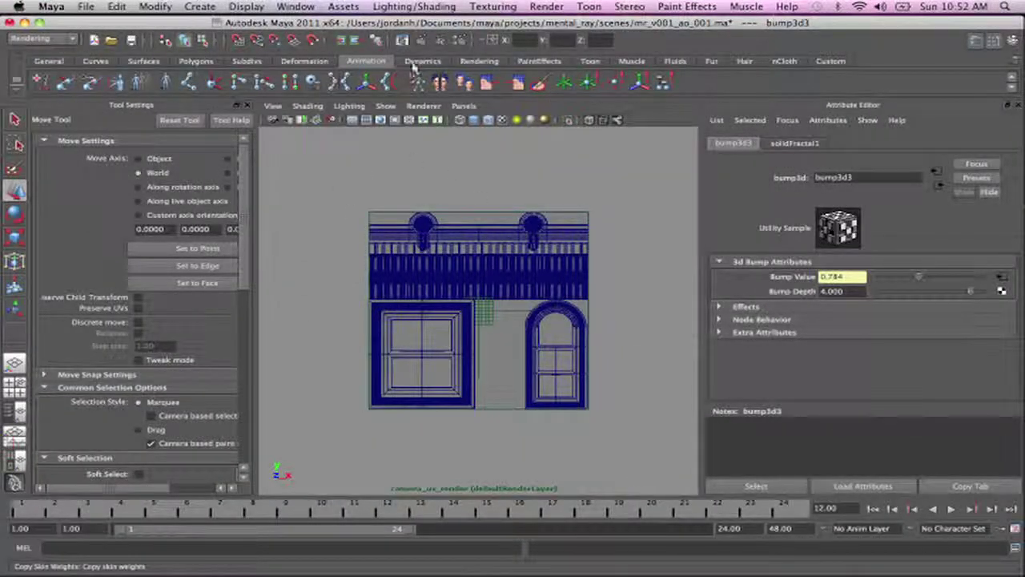
click(463, 42)
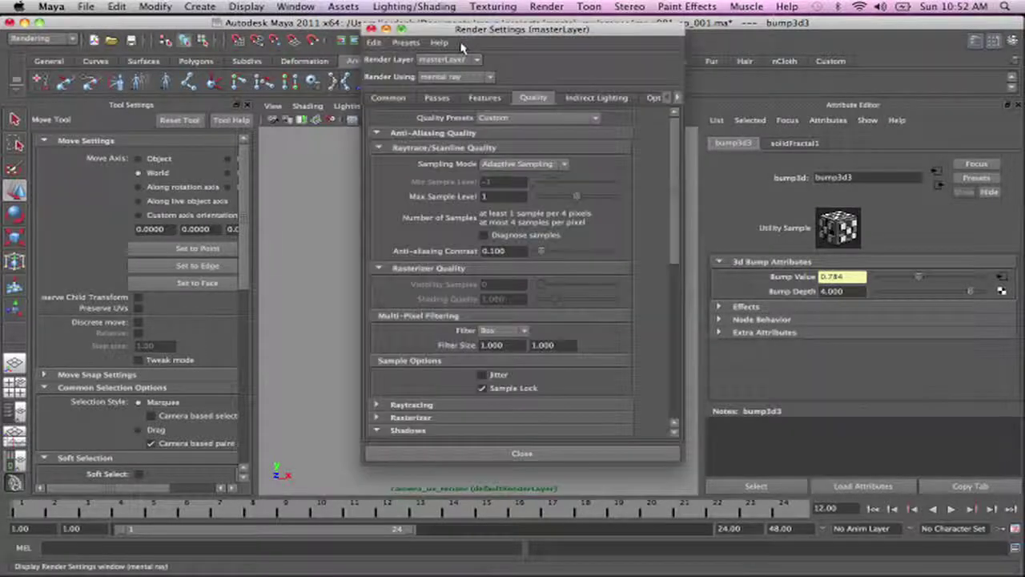
double_click(483, 197)
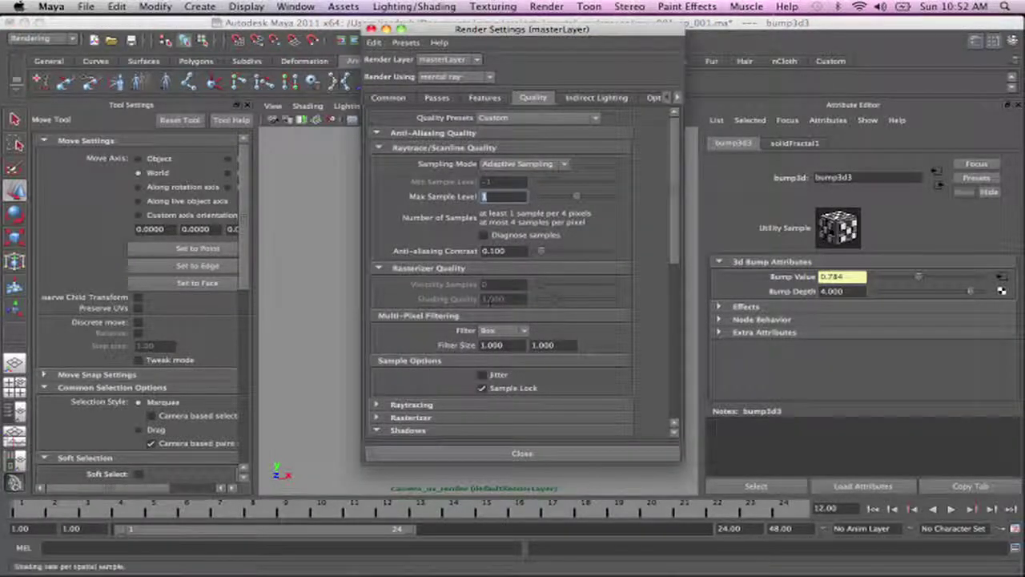
text(4)
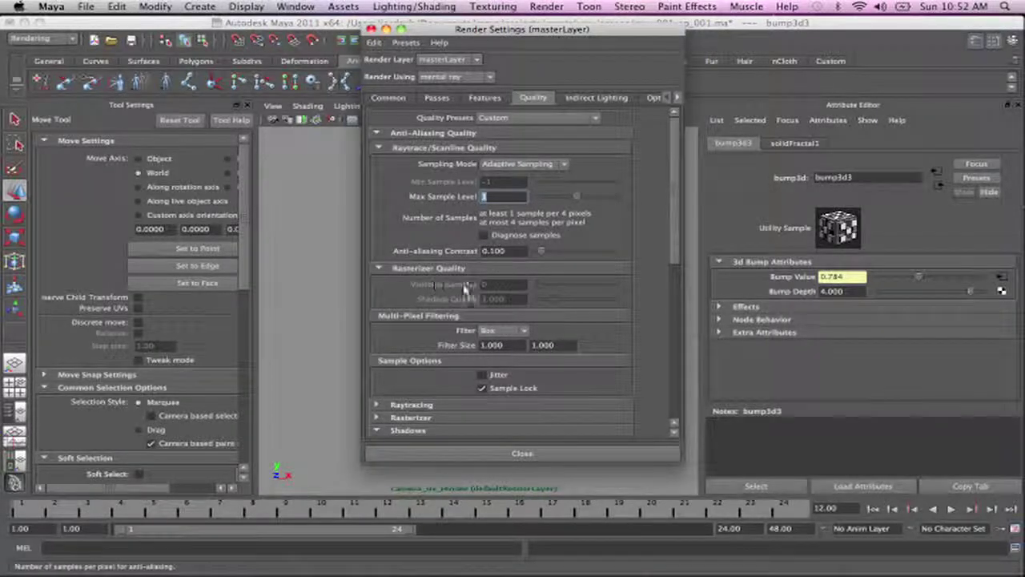
click(503, 330)
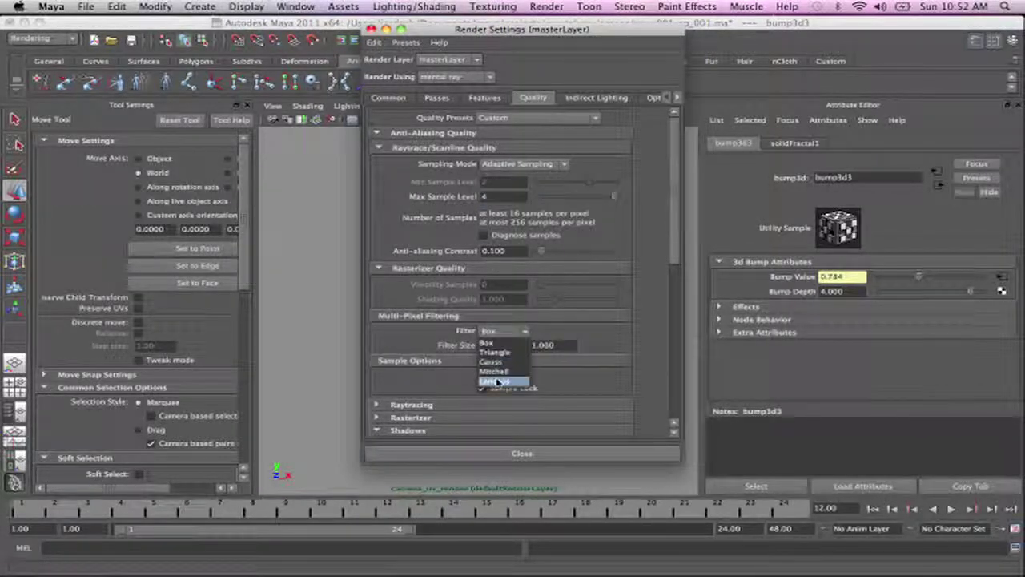
click(496, 371)
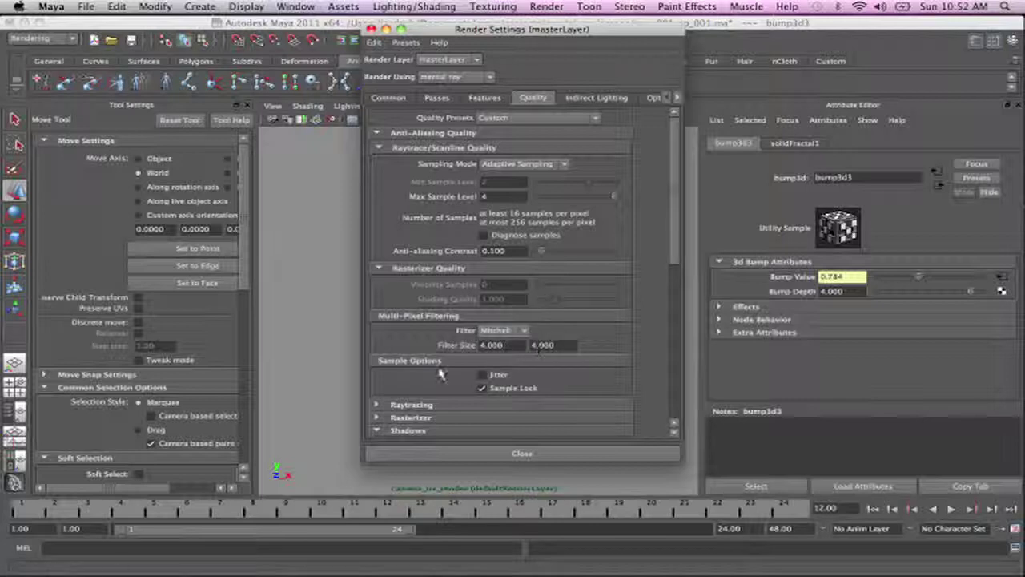
drag(673, 263, 675, 192)
click(602, 99)
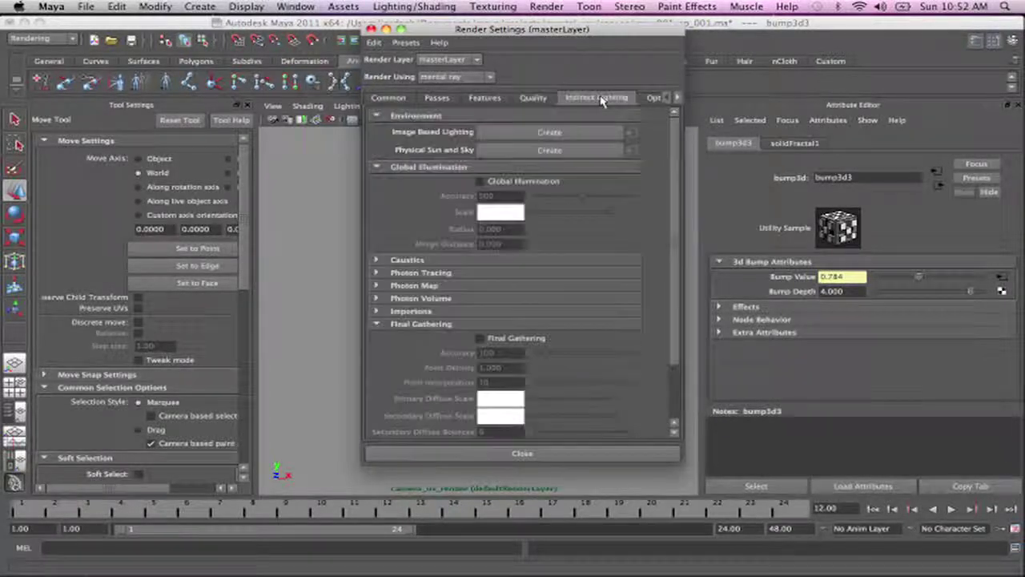
click(532, 98)
click(388, 97)
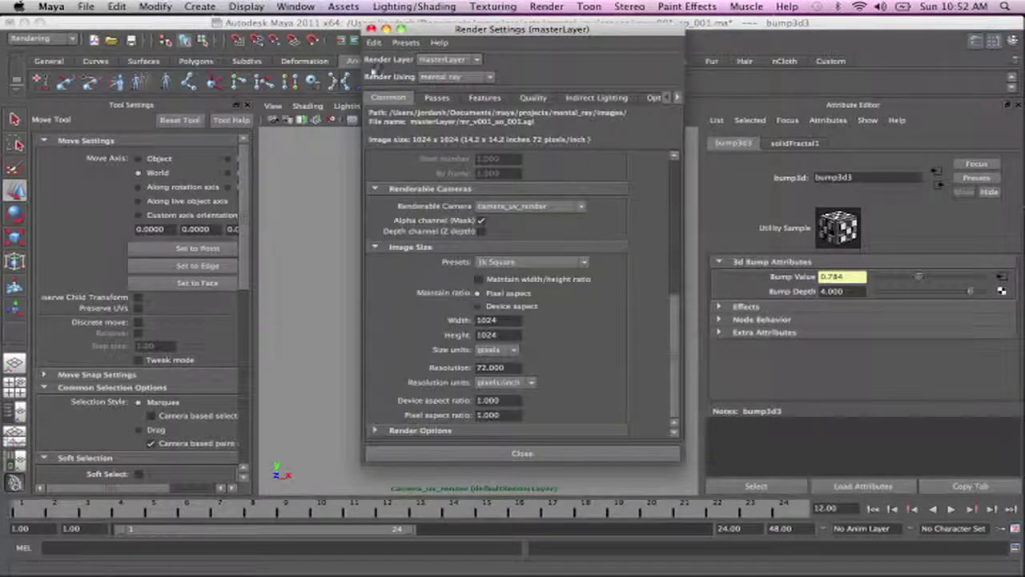
click(372, 30)
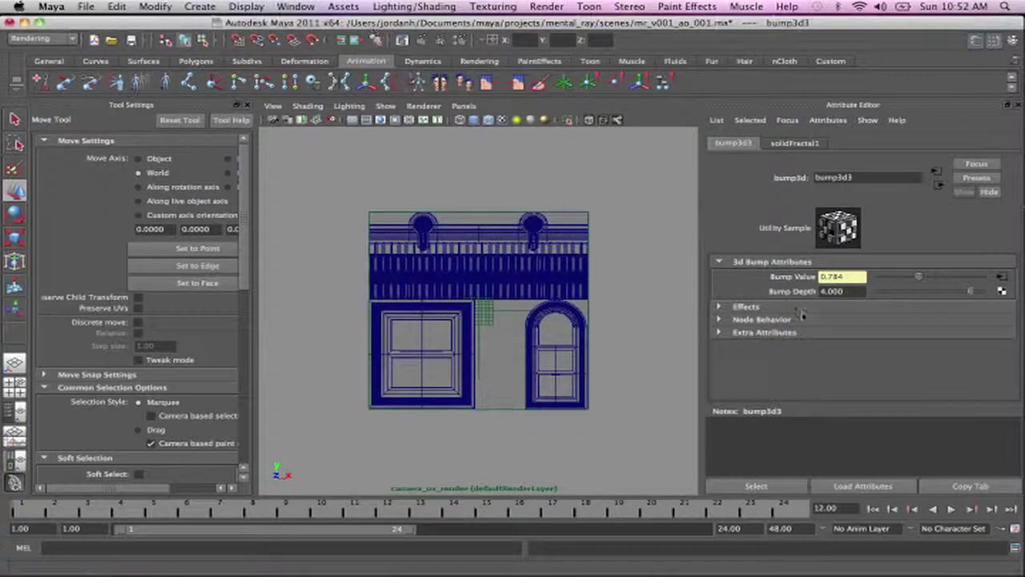
Open the Hypershade and graph the shading network of the lambert23 material.
click(342, 6)
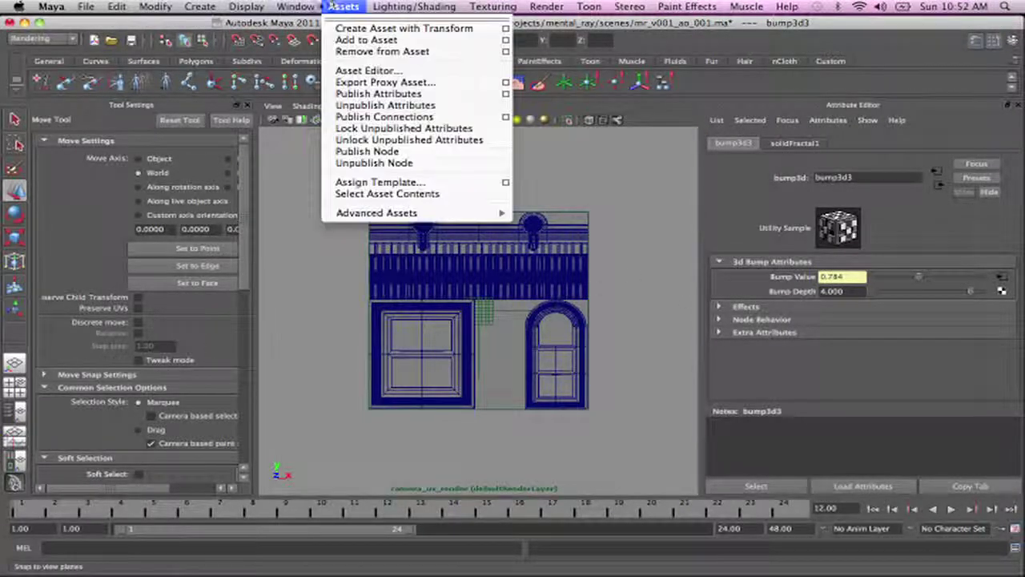
mouse_move(295, 6)
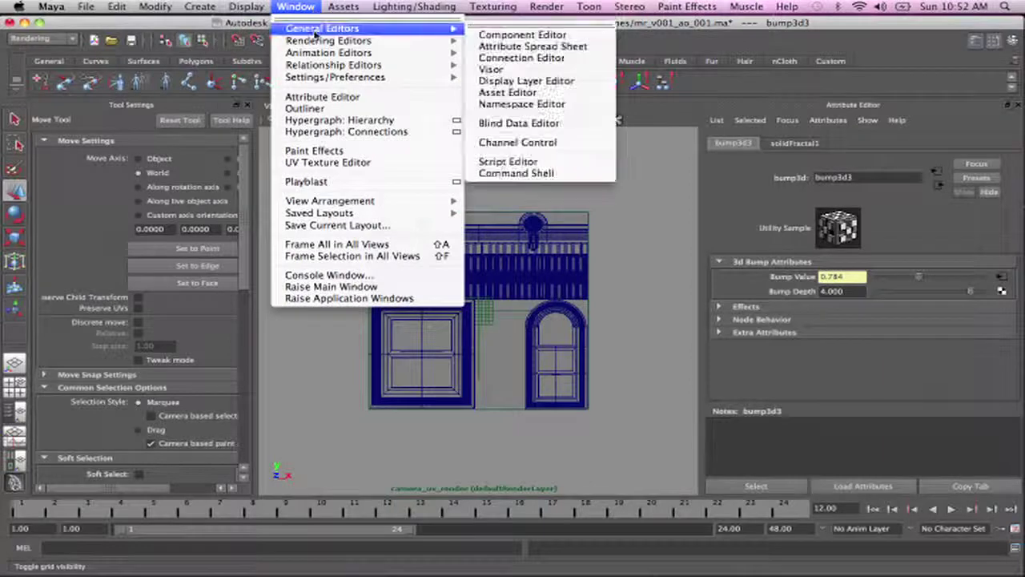
mouse_move(329, 40)
click(554, 74)
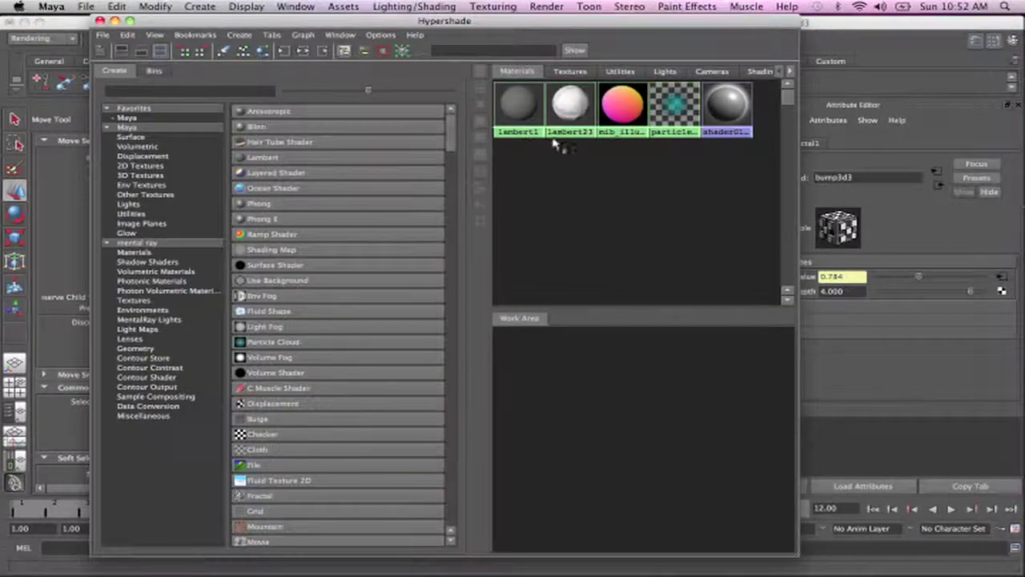
click(302, 50)
Set the ambient occlusion node's Samples to 128 and its Output Mode to 0.
click(643, 355)
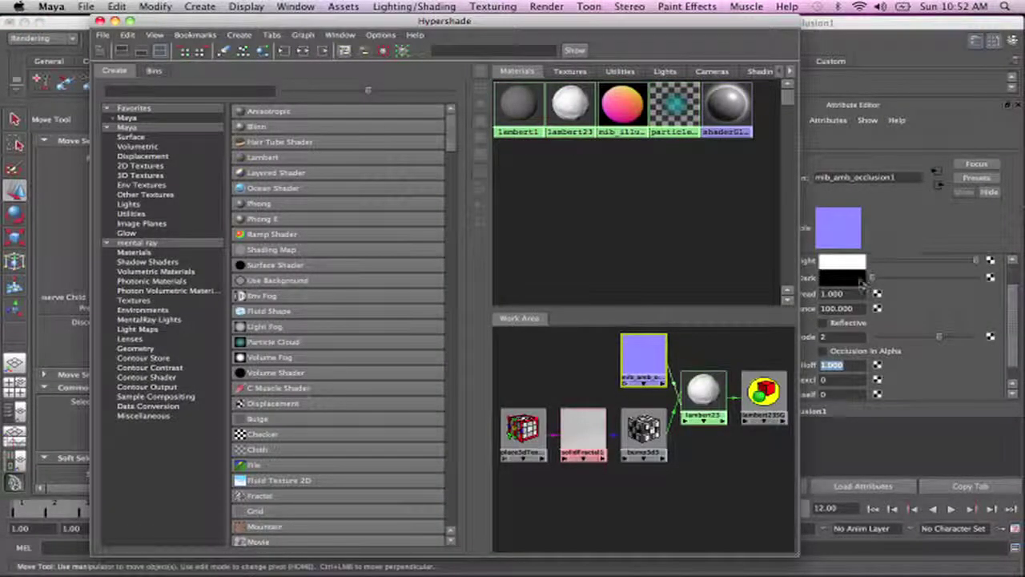
drag(681, 22, 583, 22)
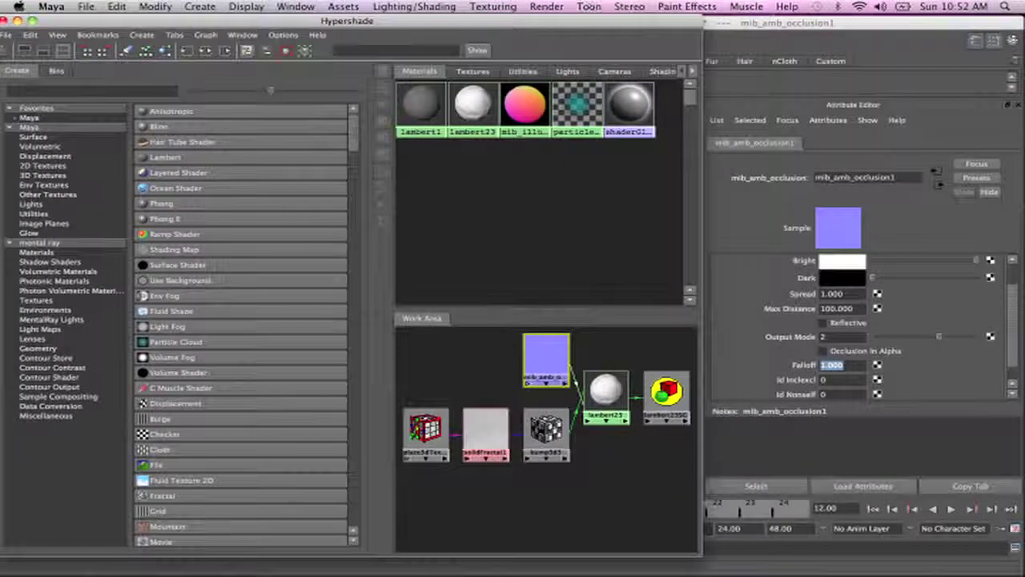
drag(1012, 323, 1017, 266)
drag(835, 276, 789, 276)
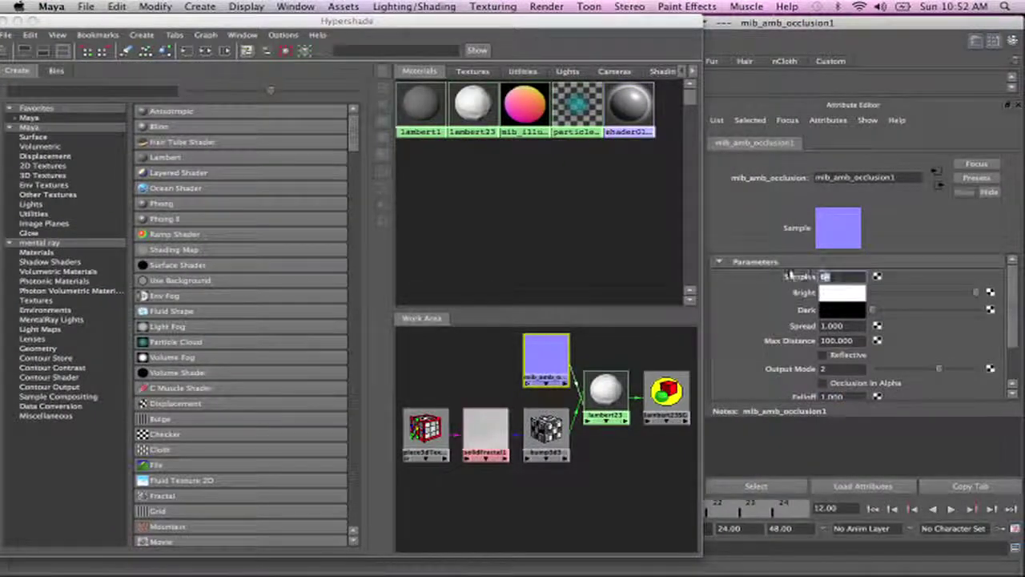
text(12)
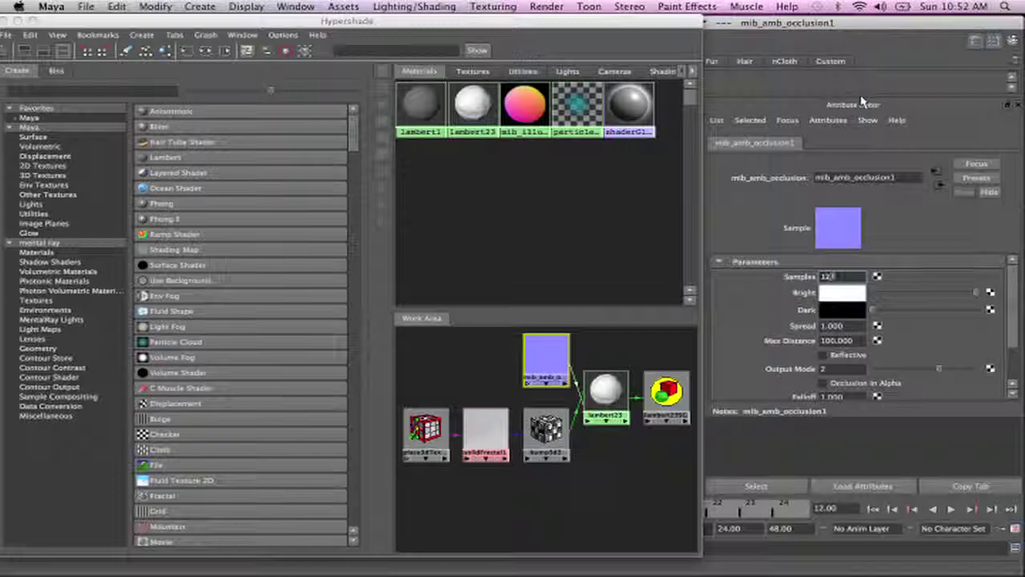
text(8)
key(Tab)
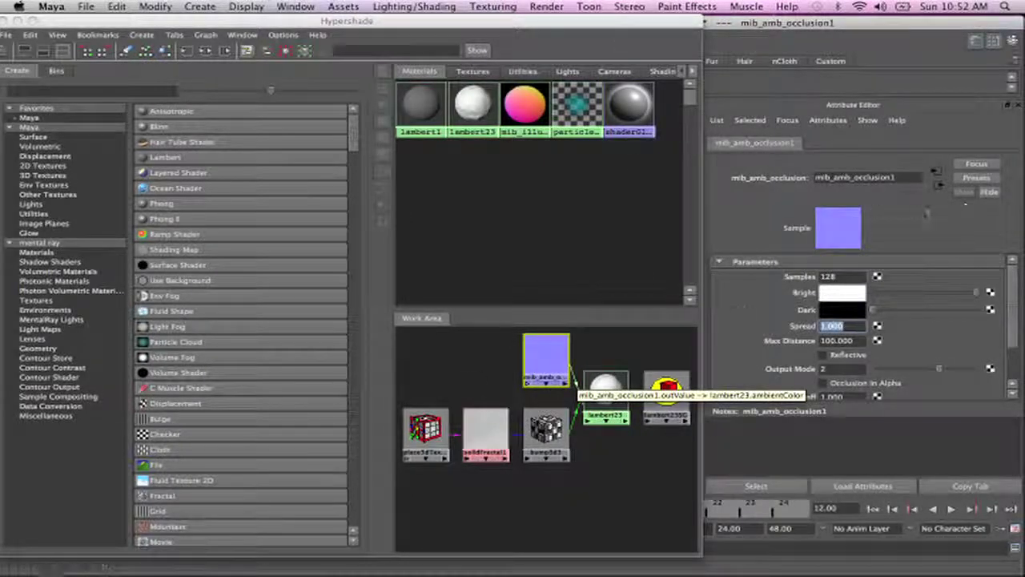
key(Tab)
key(Tab)
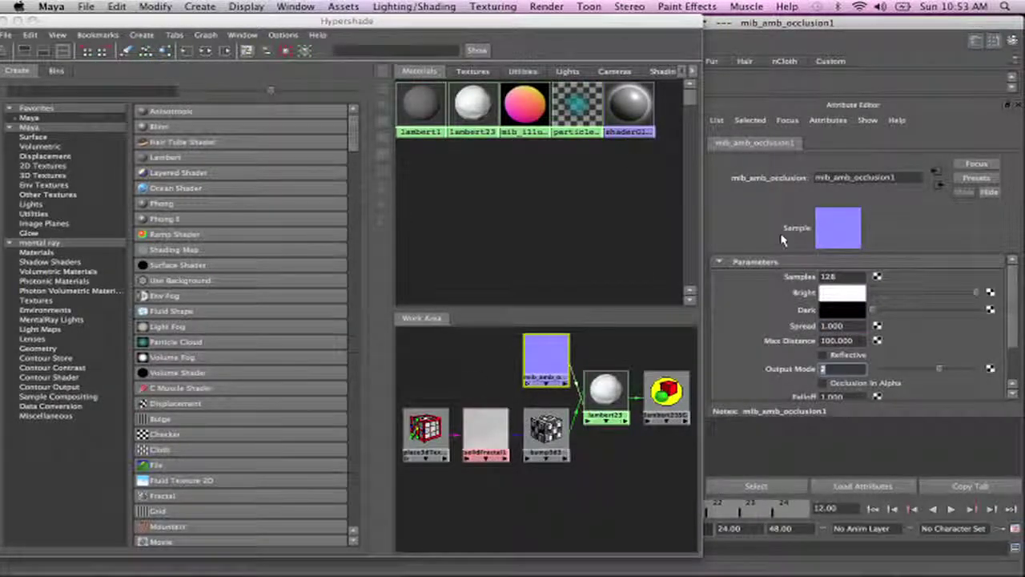
text(0)
key(Tab)
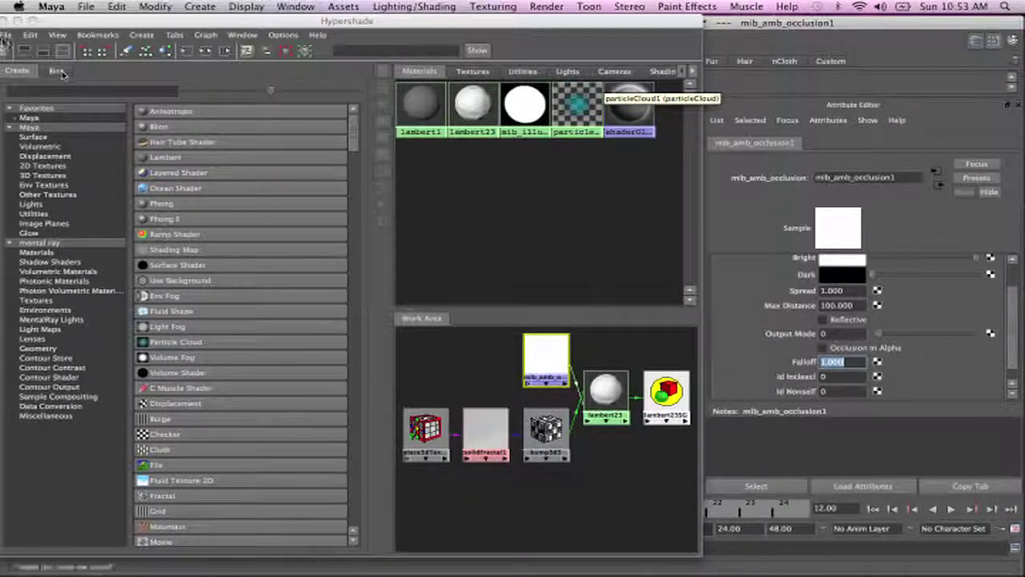
drag(11, 20, 128, 22)
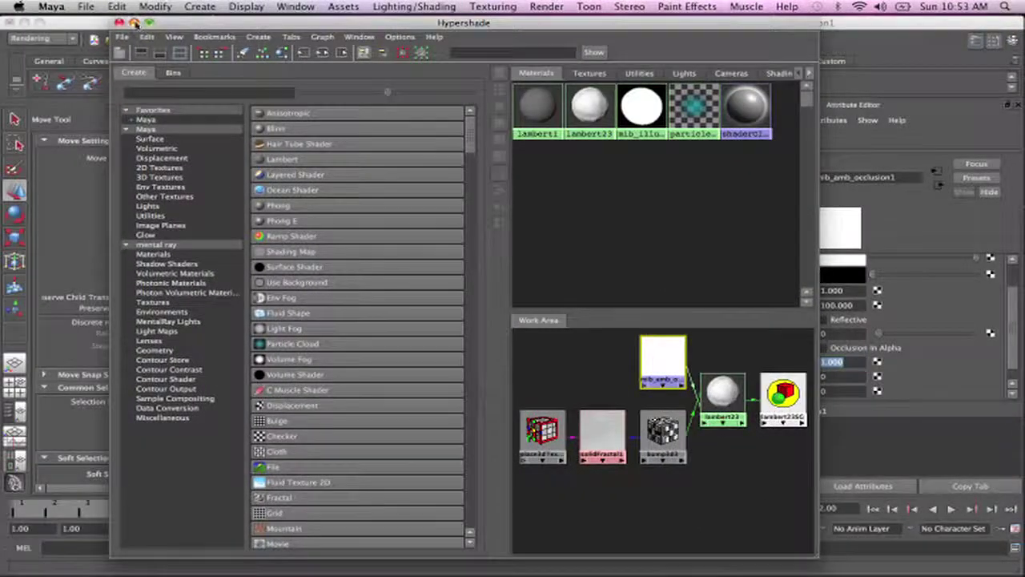
click(133, 22)
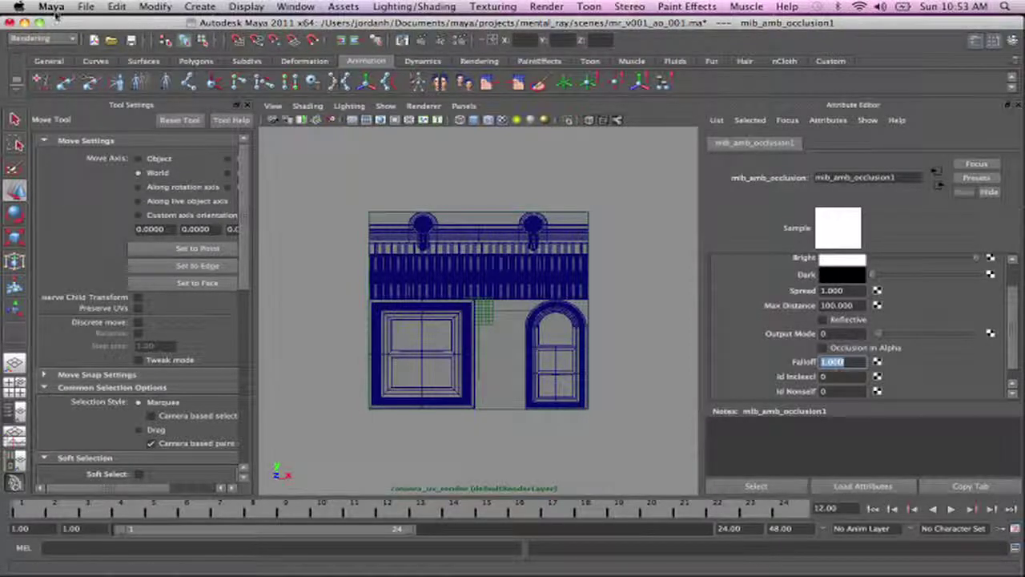
click(24, 22)
click(25, 21)
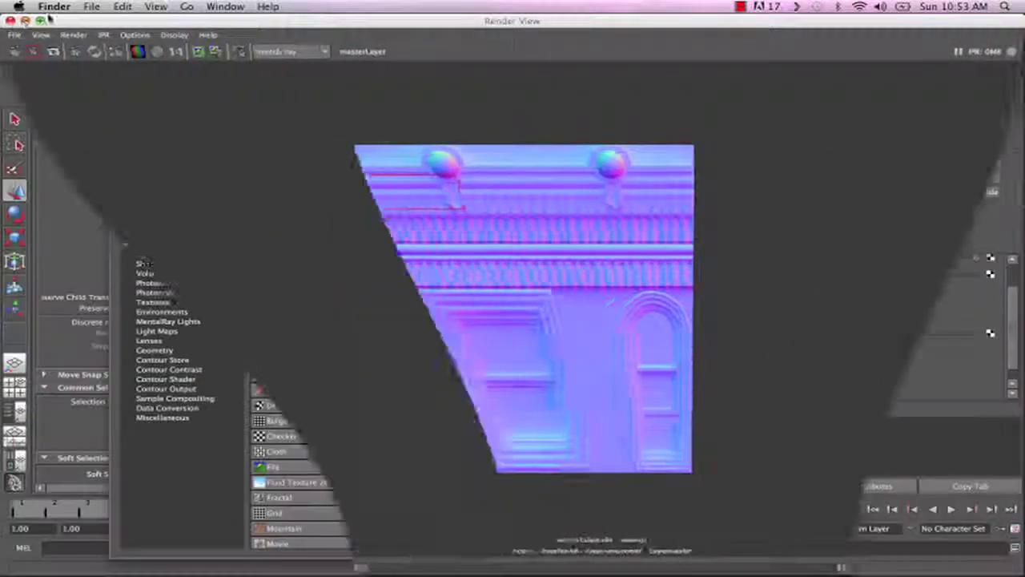
click(230, 35)
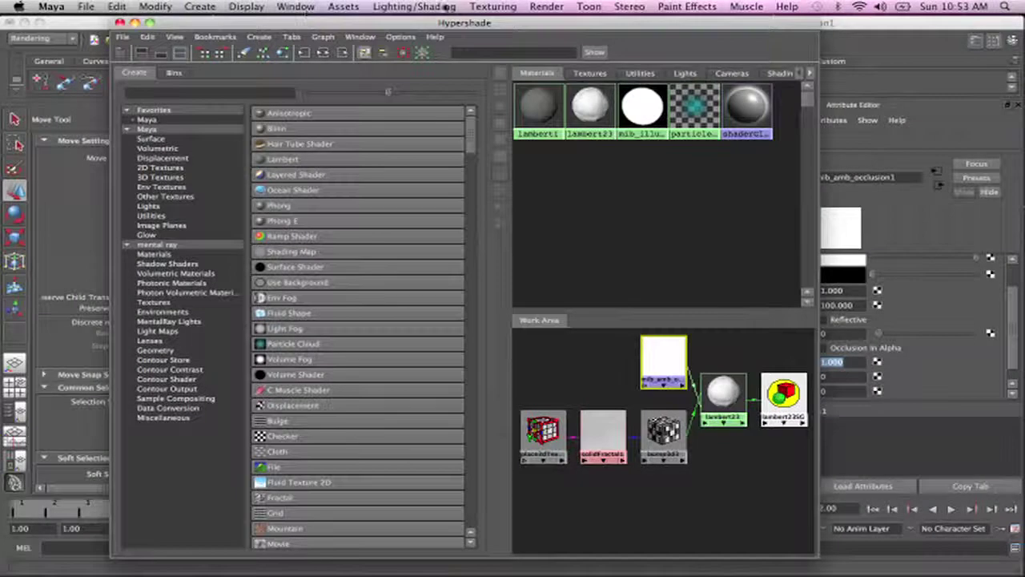
Set the test render resolution to Render Settings (1024x1024).
click(547, 6)
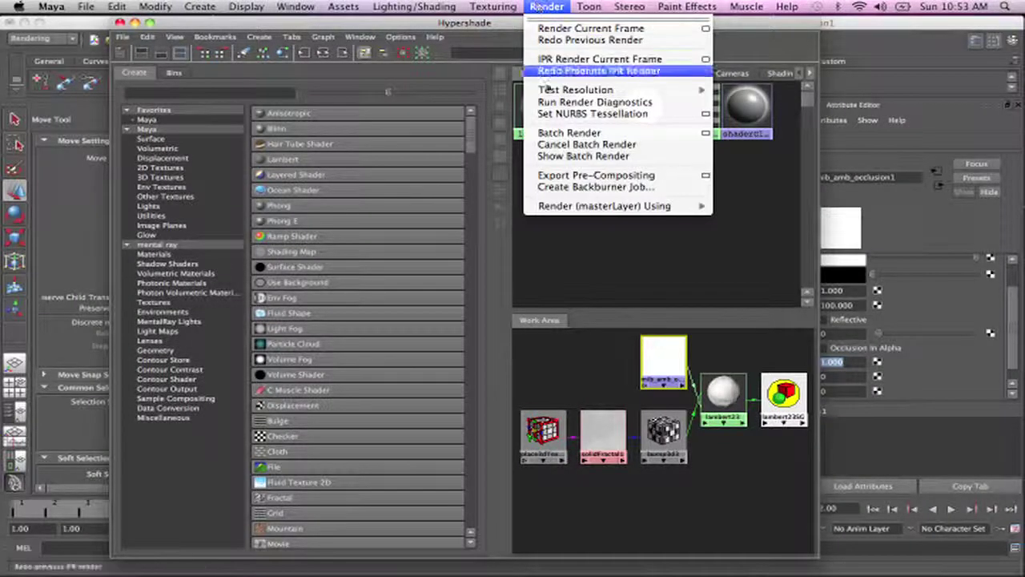
mouse_move(609, 90)
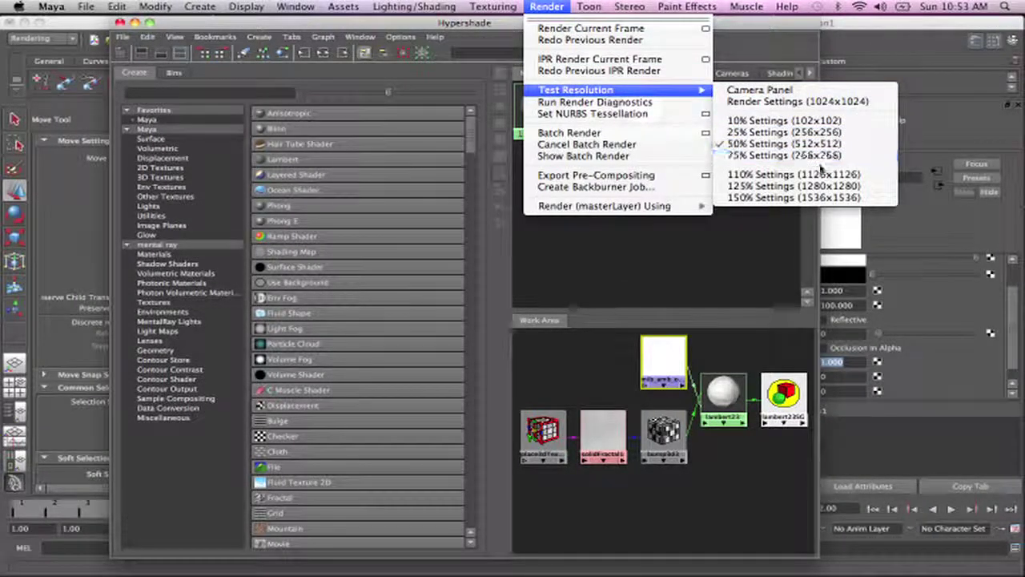
click(812, 101)
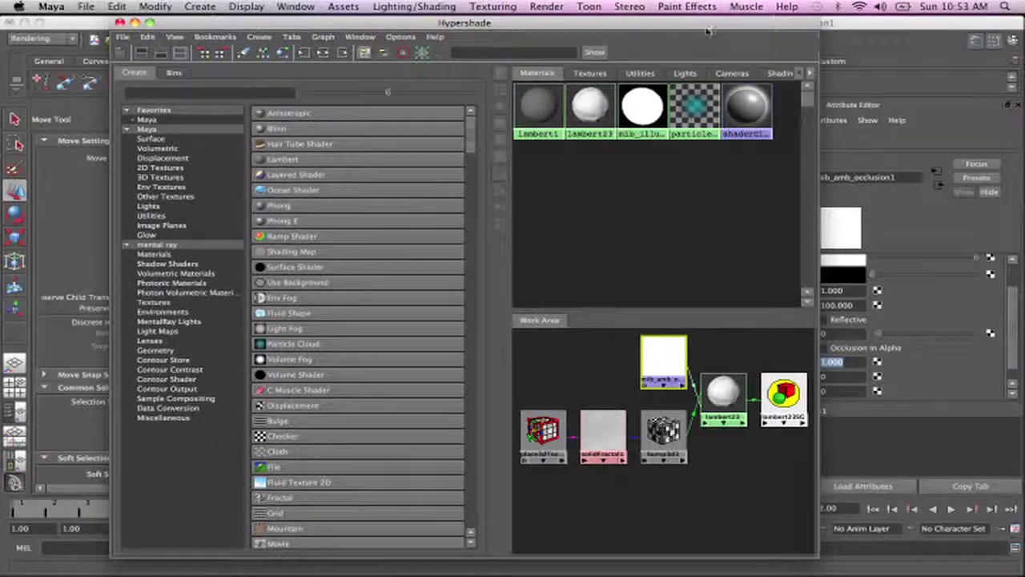
Set the render output image format to TIFF (tif) in the common render settings.
drag(699, 26, 562, 101)
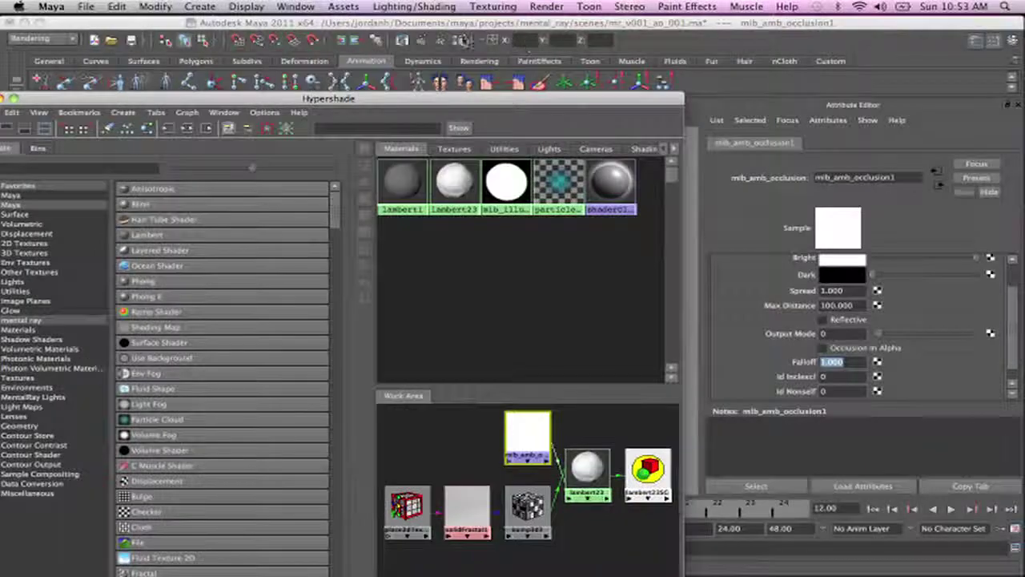
click(459, 40)
drag(496, 31, 300, 23)
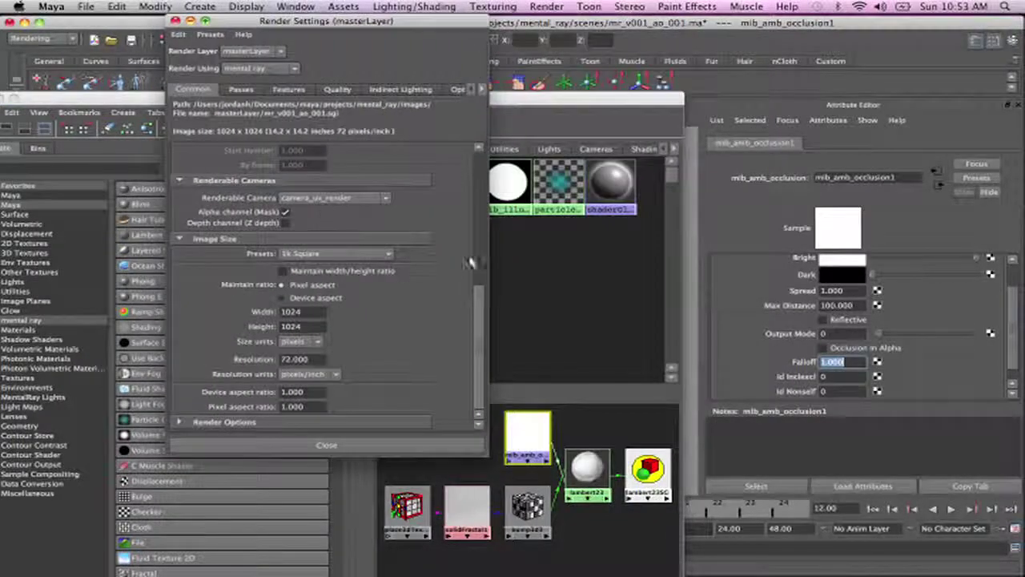
drag(476, 334, 472, 187)
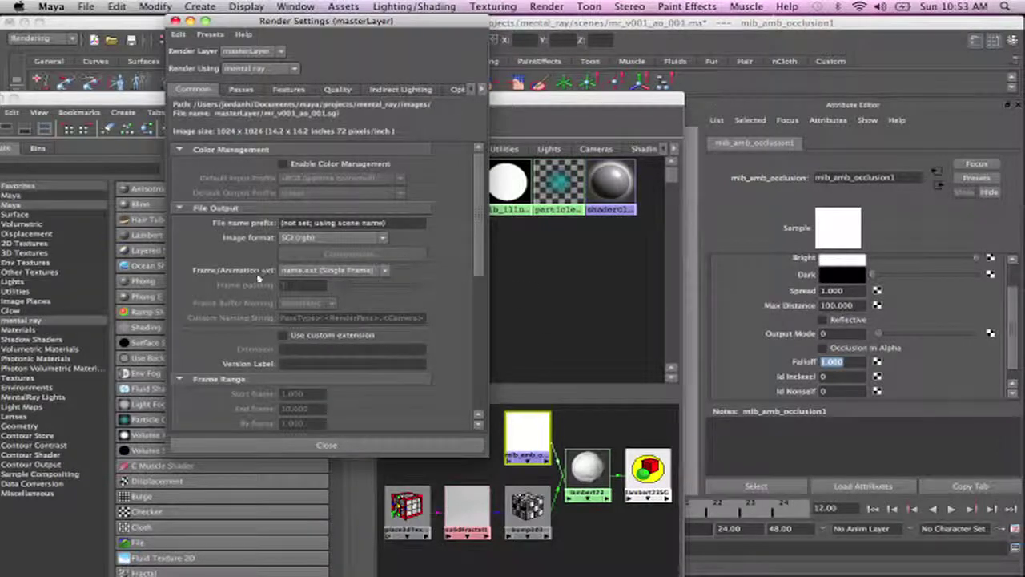
click(329, 238)
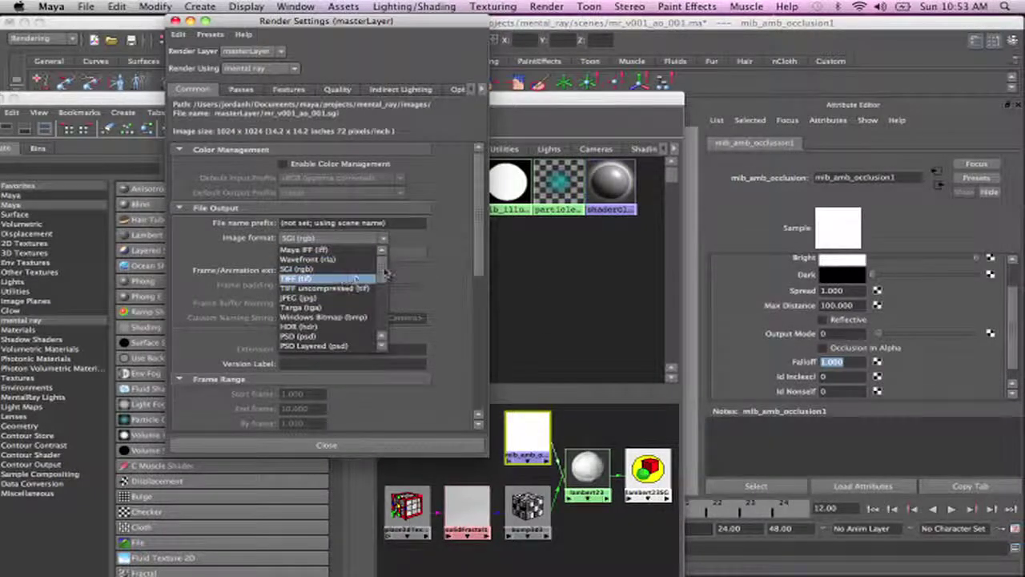
click(332, 278)
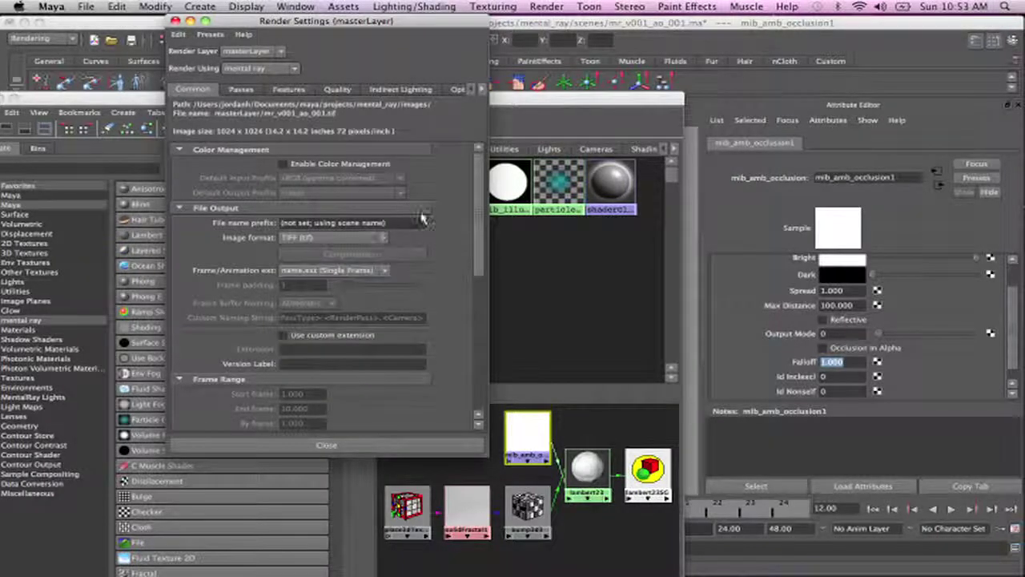
Set the mental ray framebuffer Data Type to RGBA (Float) 4x32 Bit in the quality settings.
click(338, 90)
drag(478, 164, 474, 411)
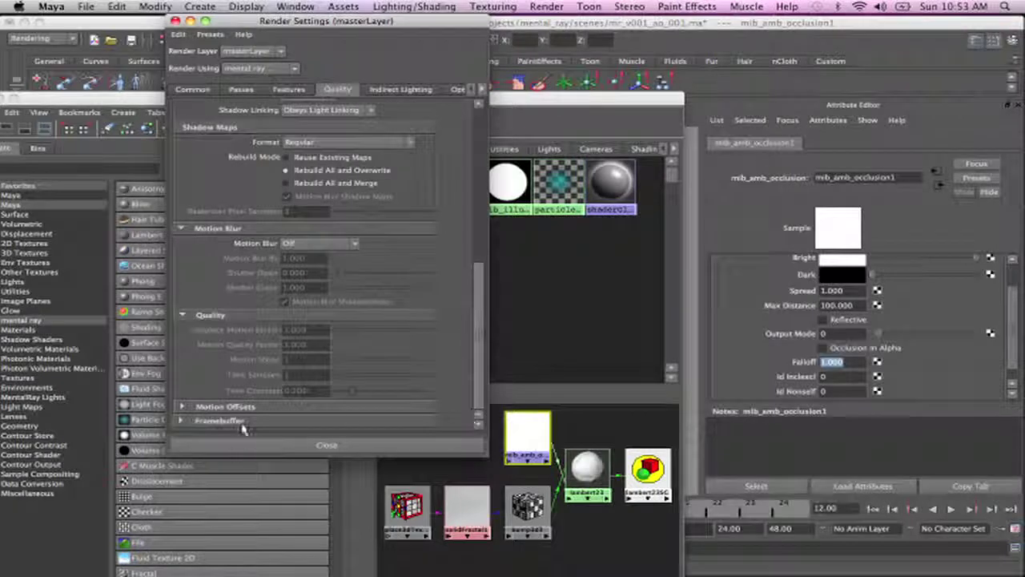
click(204, 420)
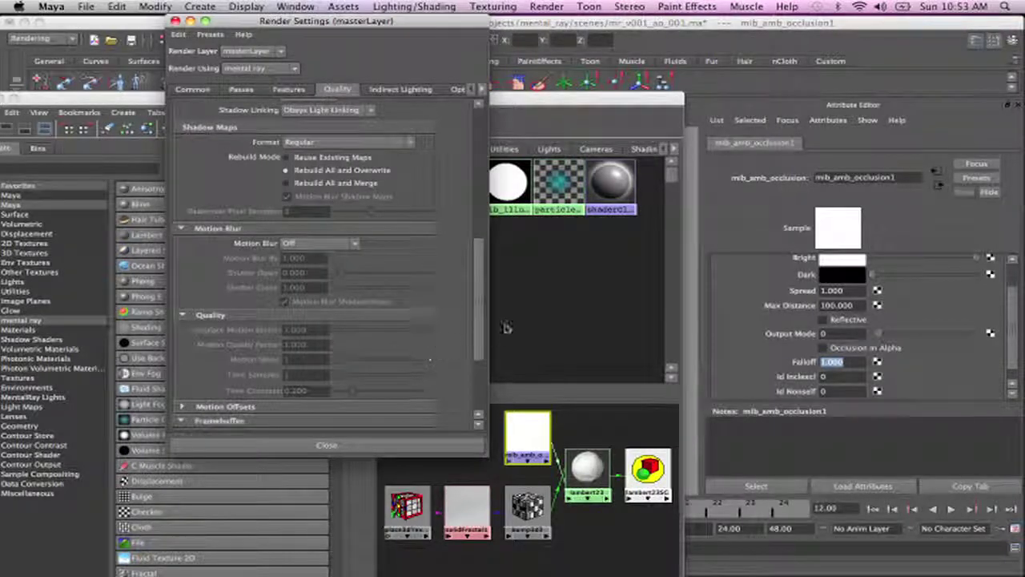
scroll(343, 325, down, 5)
click(358, 309)
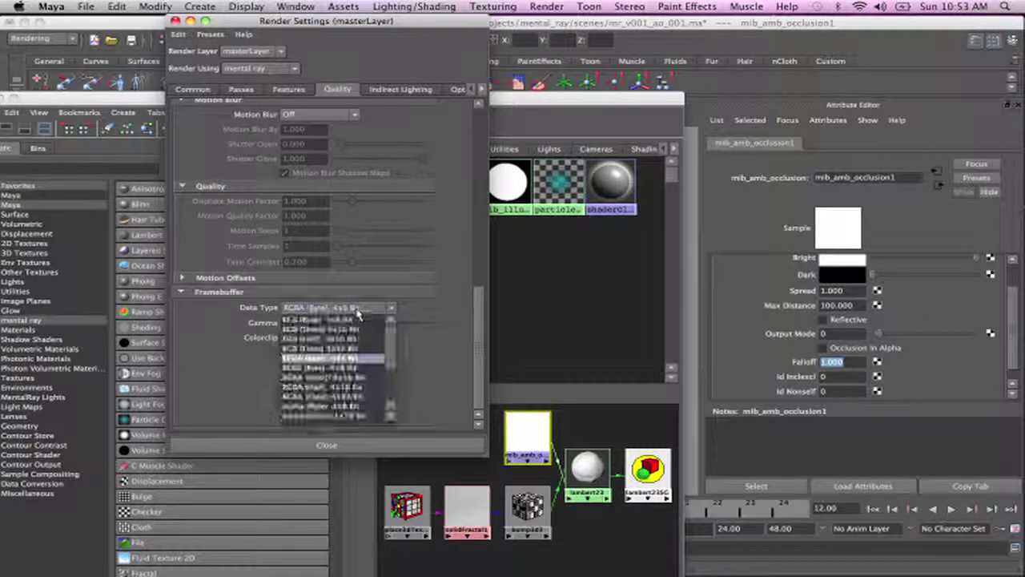
click(347, 398)
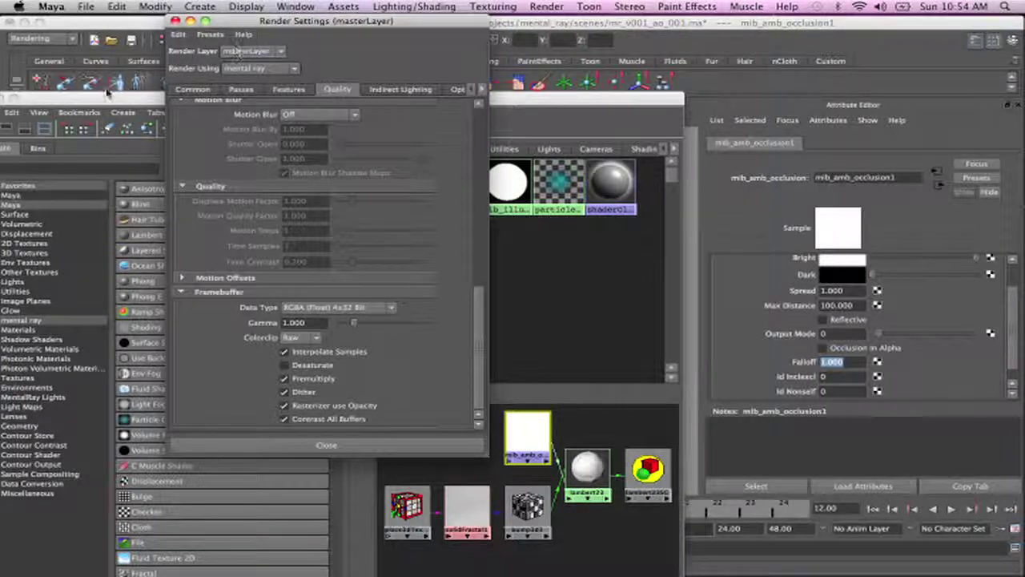
drag(45, 101, 65, 15)
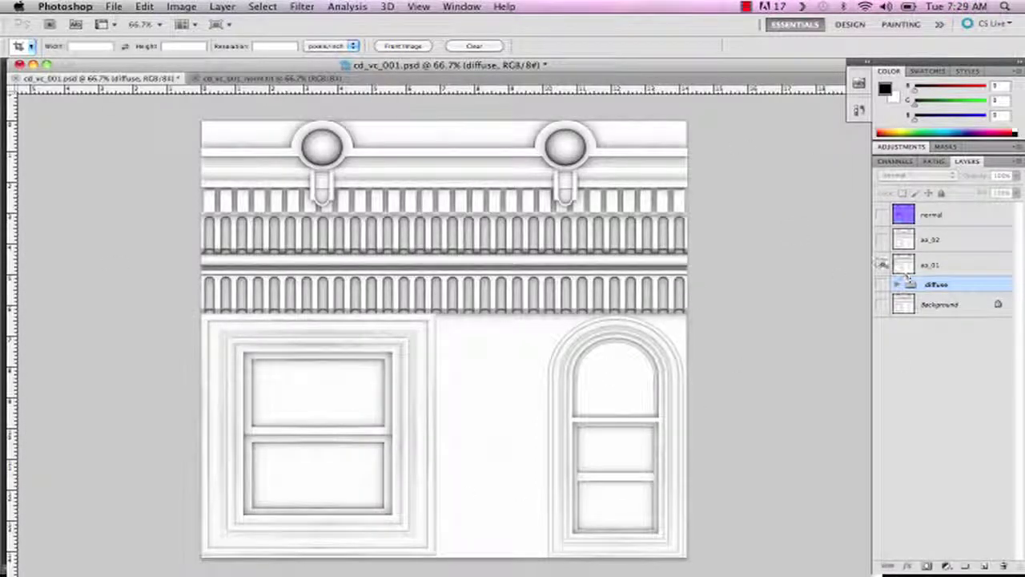
Switch to the Photoshop facade file and preview the normal map layer on its own, with the first ambient occlusion layer hidden.
click(881, 264)
click(881, 215)
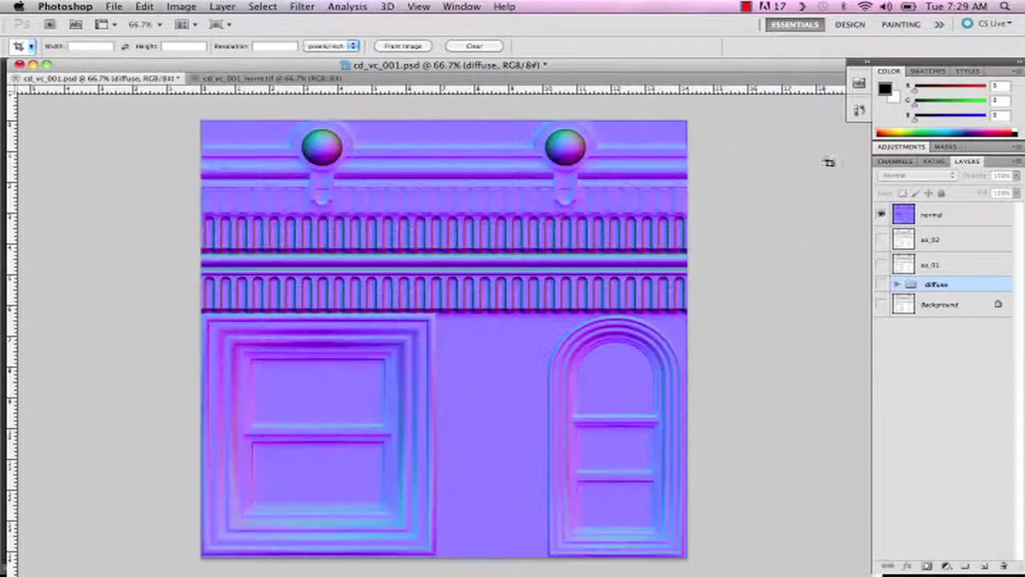
click(881, 214)
Show the diffuse group with the ao_01 layer over it, select ao_01, and turn on the normal layer's visibility.
click(881, 285)
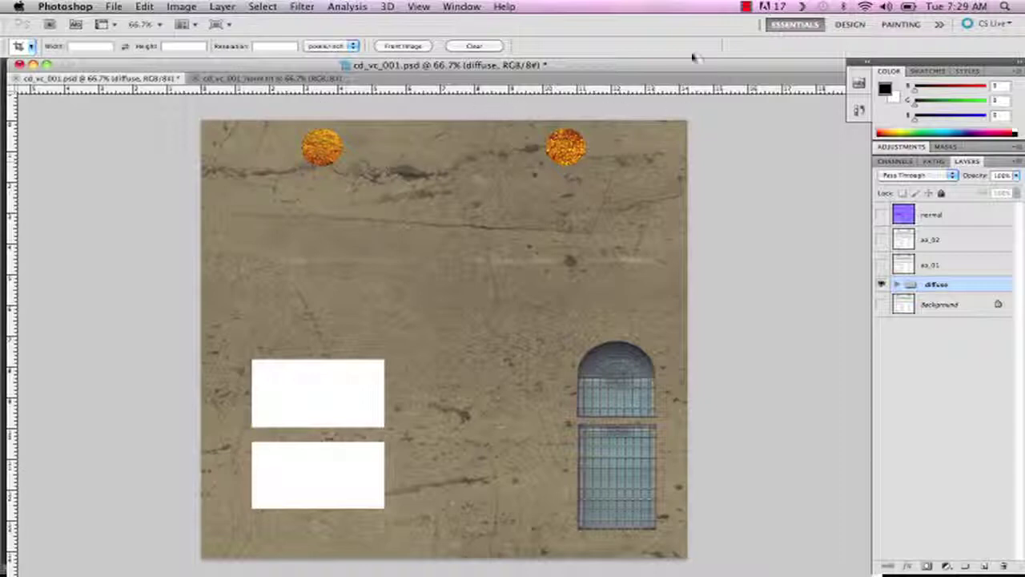
click(882, 265)
click(929, 265)
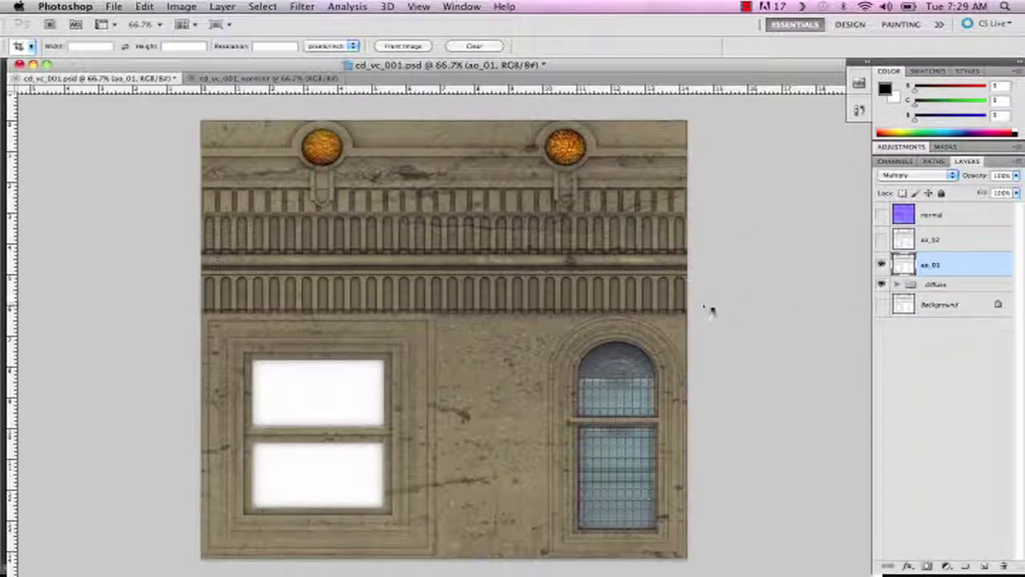
click(882, 215)
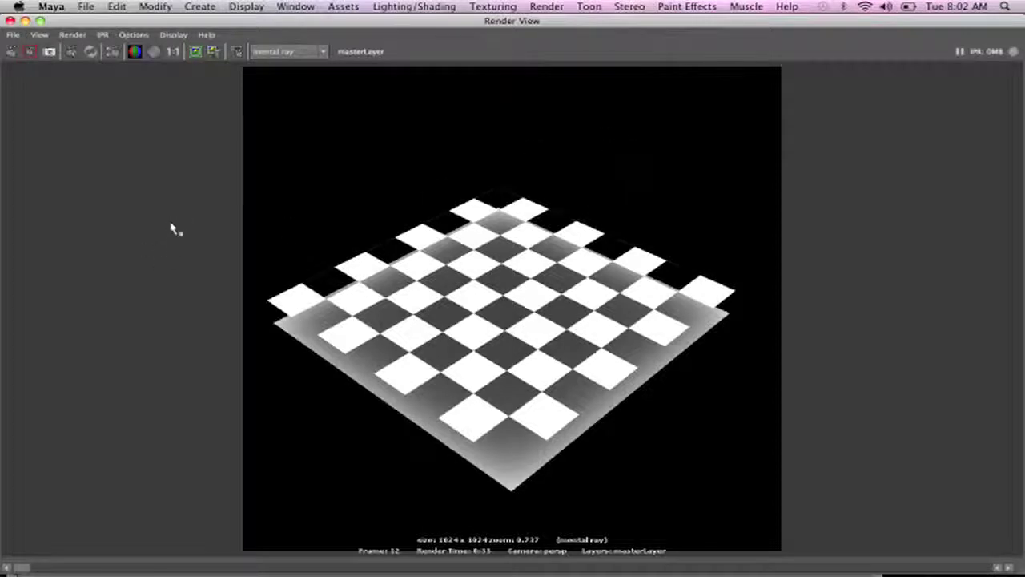
In Maya, inspect the lambert24 material's network in the Hypershade against the checkerboard render, and close the Render View.
click(26, 22)
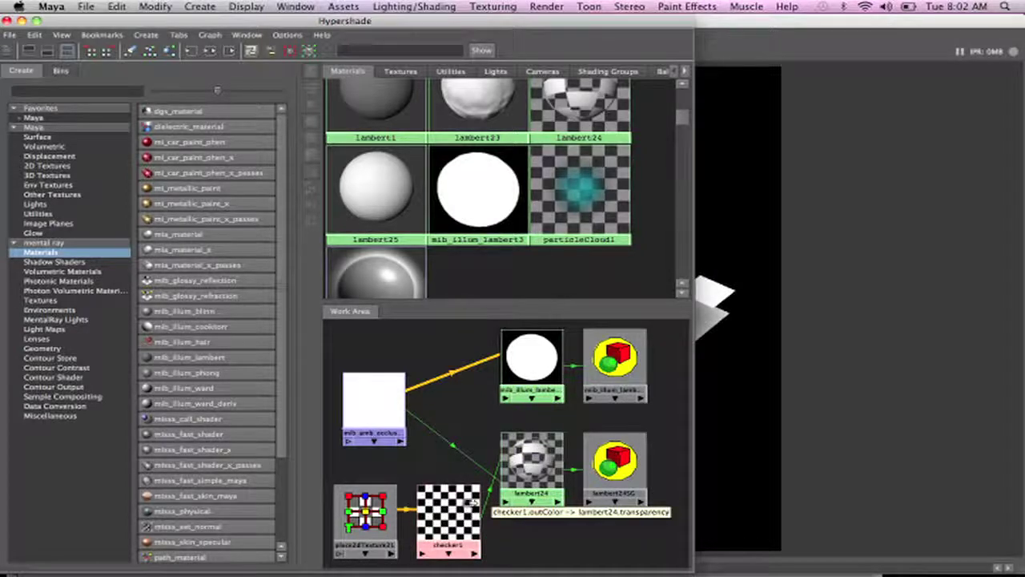
click(509, 498)
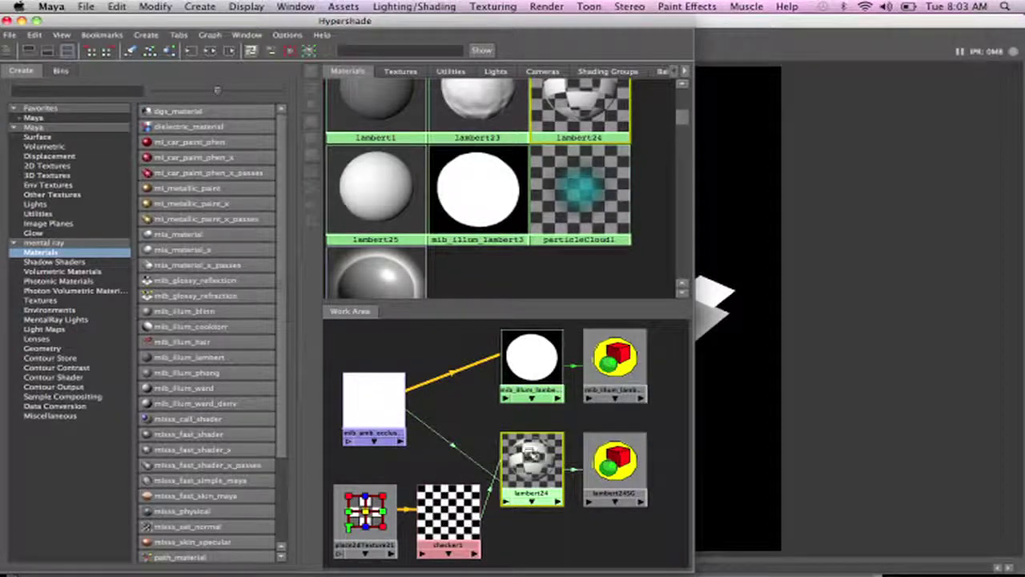
click(736, 19)
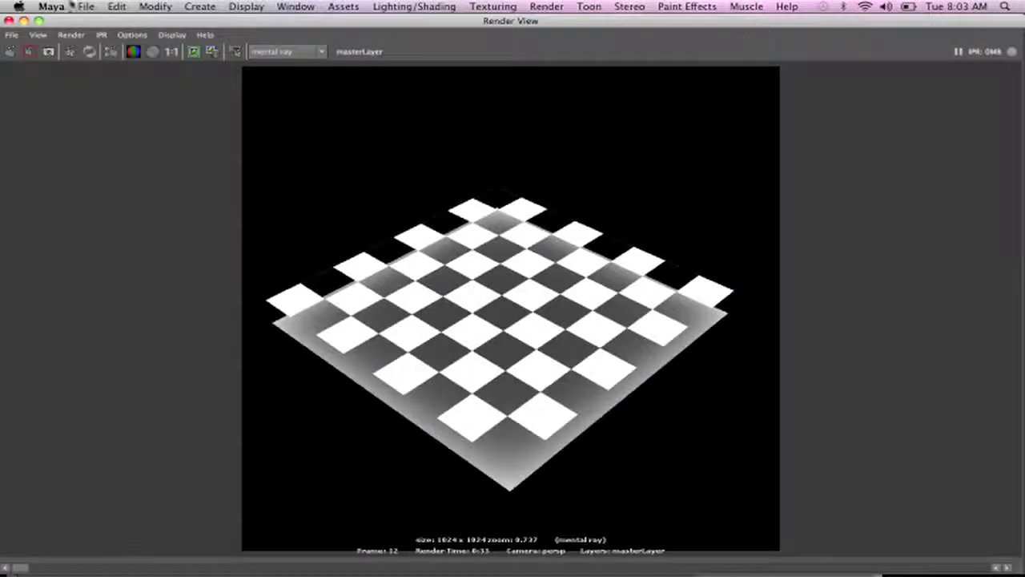
click(8, 20)
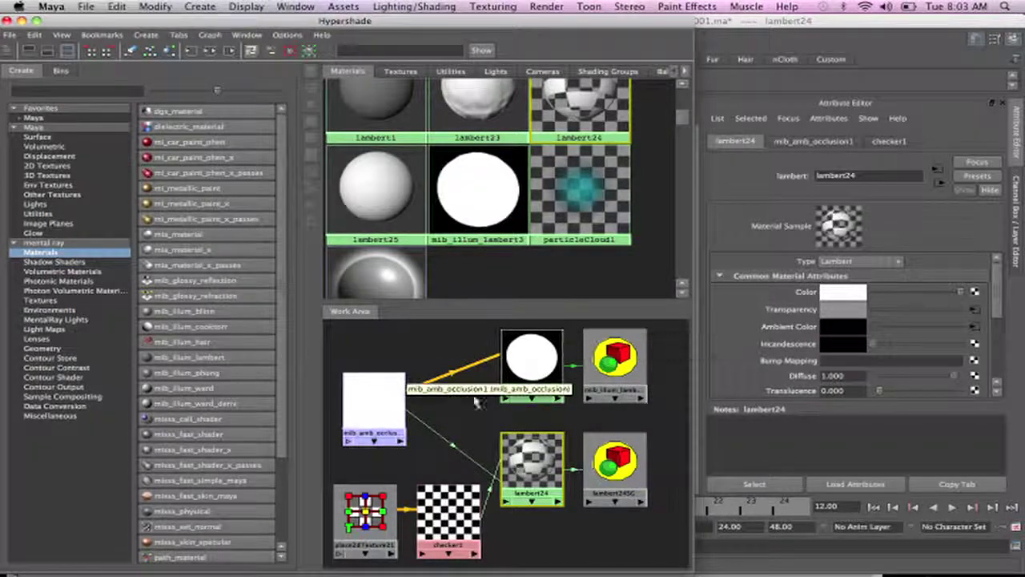
Delete the lambert24 material, its shading group, checker texture and placement node from the work area, keeping the ambient occlusion node.
drag(625, 466, 687, 494)
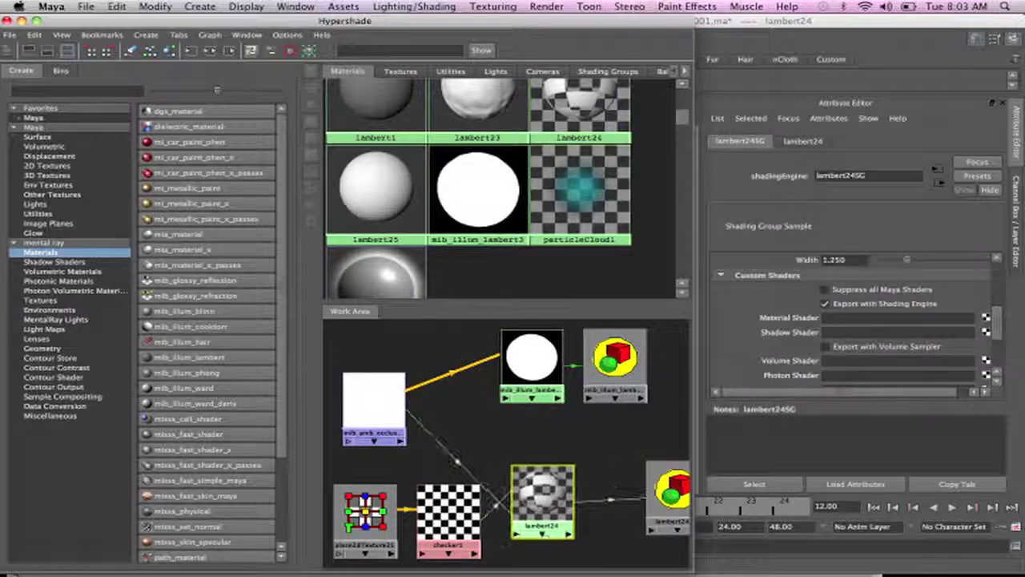
drag(529, 479, 538, 511)
drag(287, 543, 292, 545)
drag(363, 397, 357, 369)
click(351, 480)
drag(339, 439, 688, 533)
key(Delete)
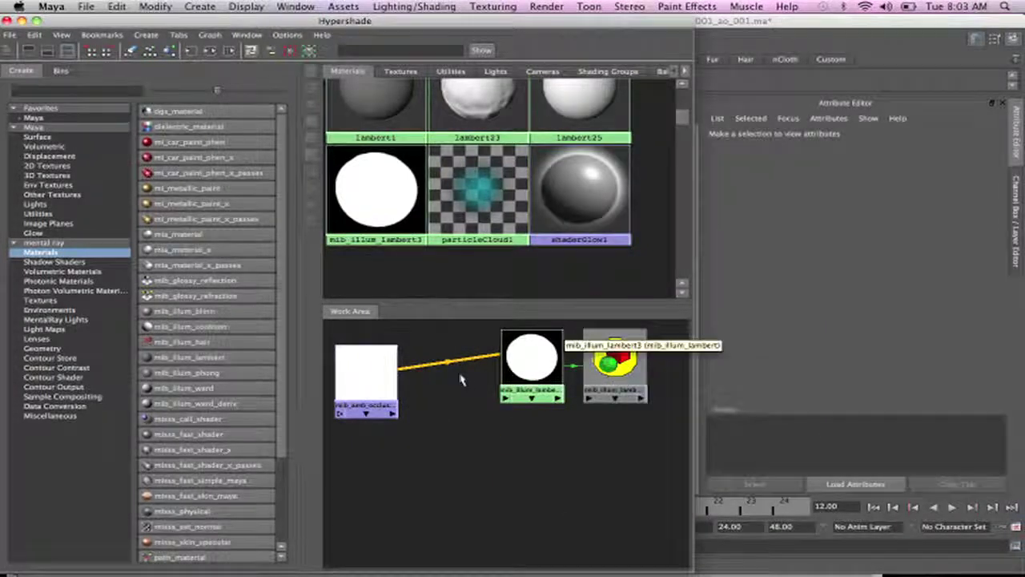
Place the mib_illum_lambert3 node beside the occlusion node and add a Sample Compositing mib_opacity node below the network.
drag(508, 373, 442, 372)
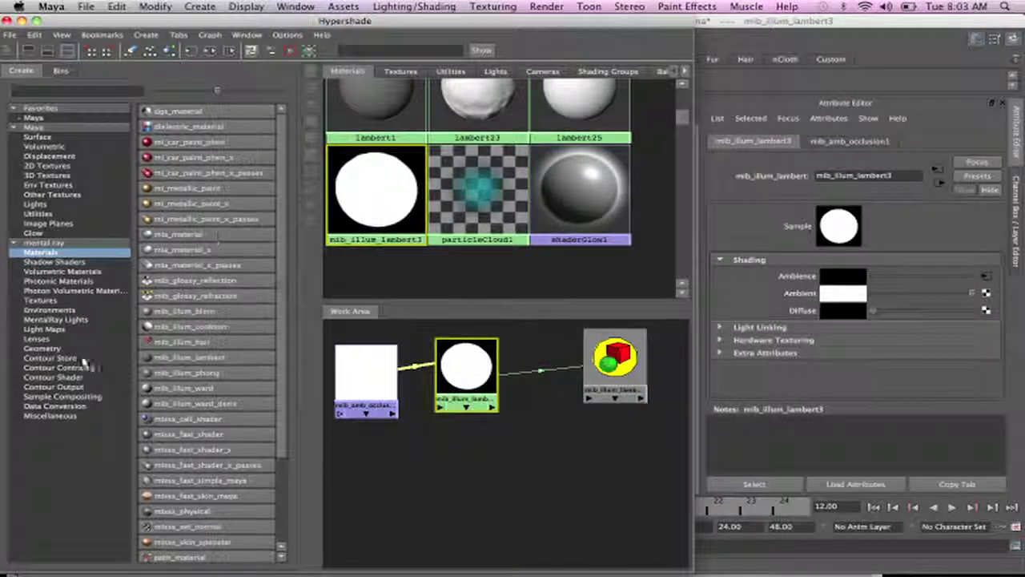
click(81, 397)
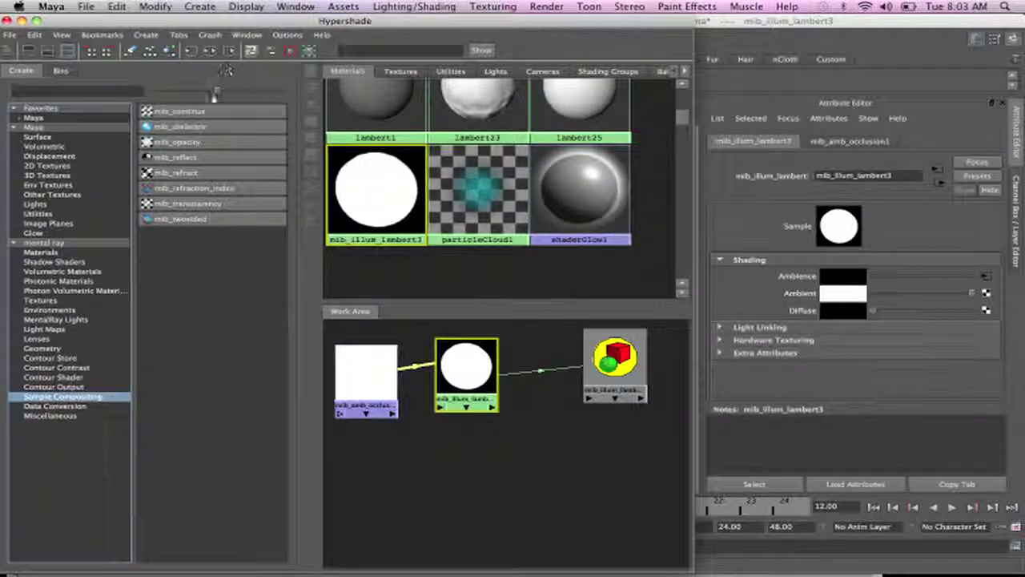
click(193, 142)
mouse_move(365, 365)
mouse_down()
mouse_move(555, 476)
mouse_move(561, 462)
mouse_up()
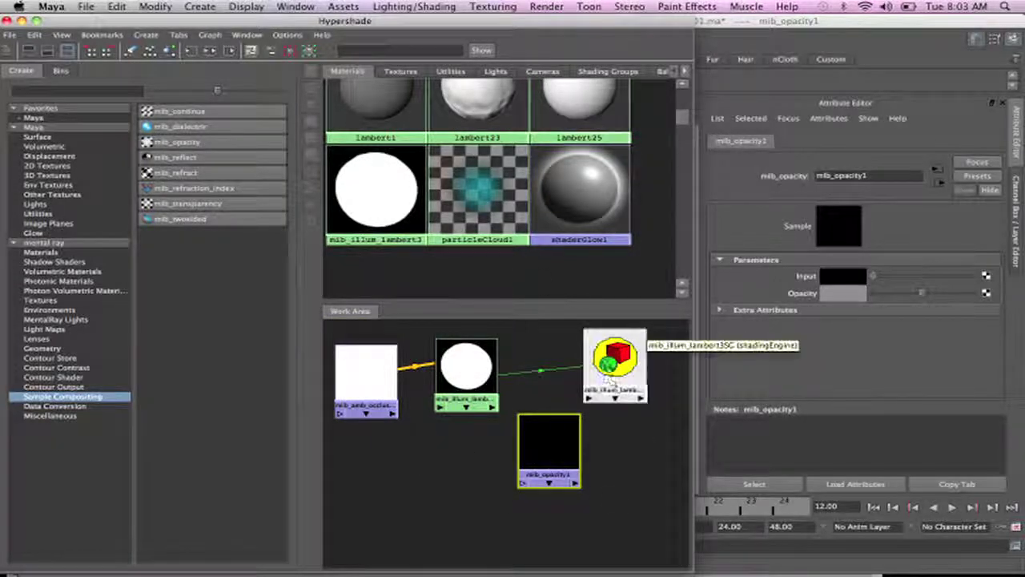
Select the occlusion, mib_illum_lambert3, shading group and mib_opacity nodes together in the work area.
drag(330, 327, 653, 477)
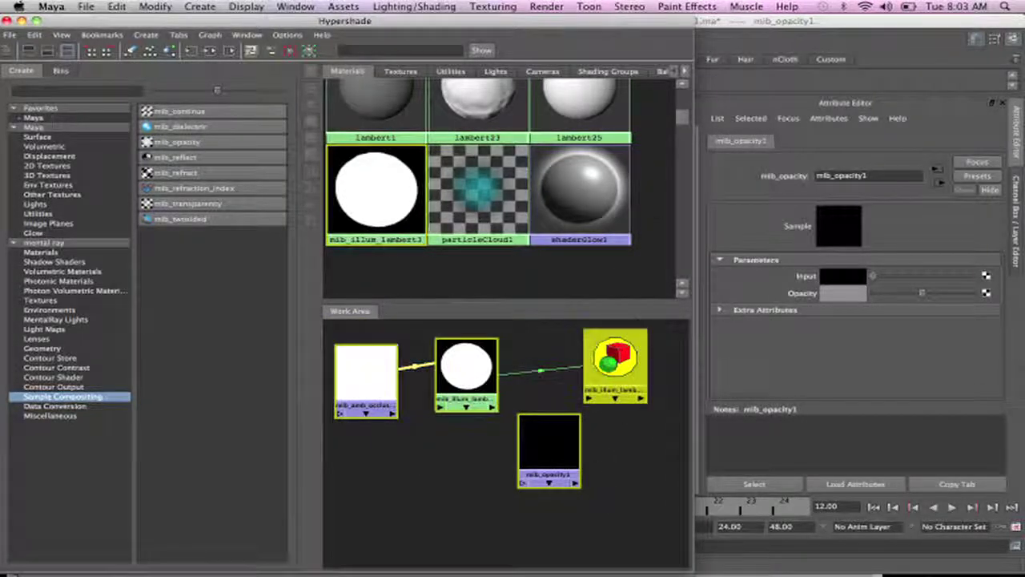